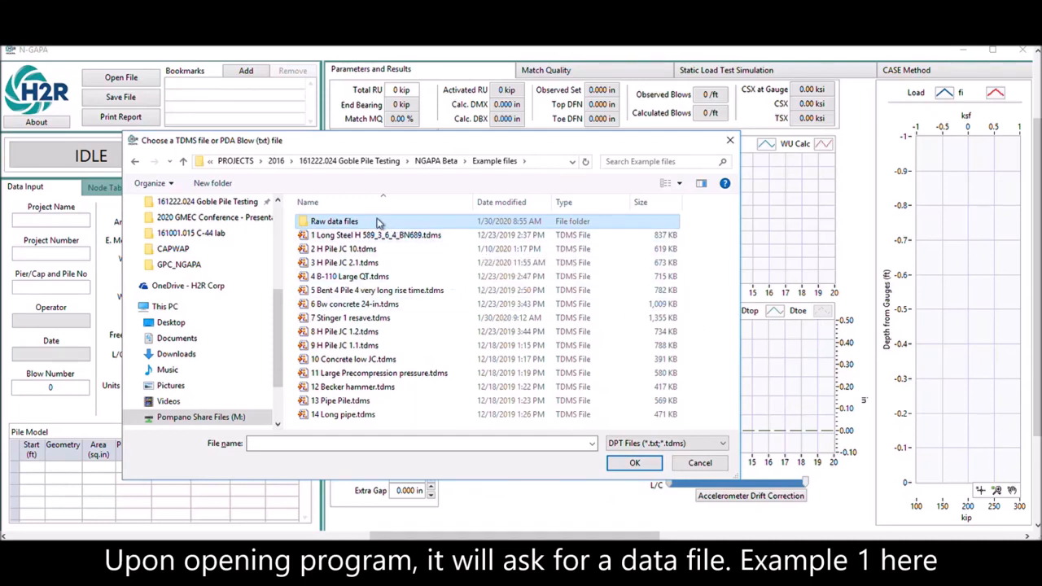
- Load the blow record 1 Long Steel H 589_3_6_4_BN689.txt from the Raw data files folder
{"action": "double_click", "coordinate": [334, 222]}
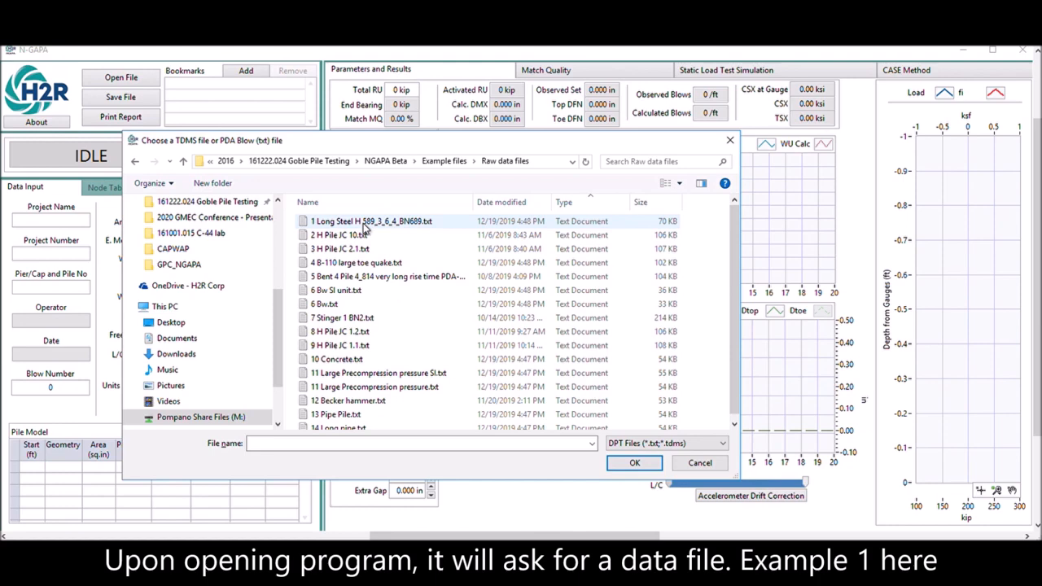
{"action": "double_click", "coordinate": [370, 221]}
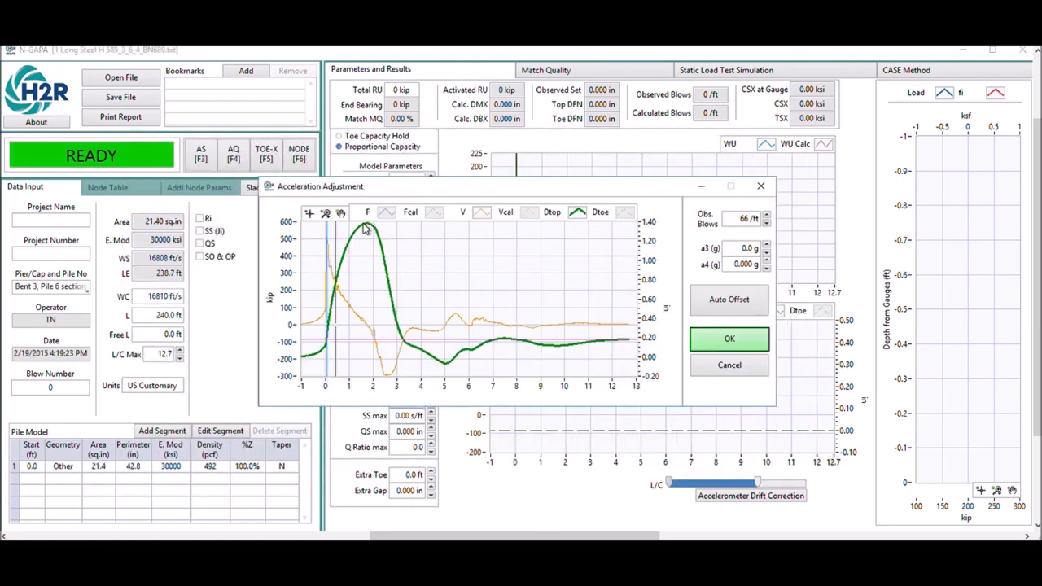
- Set observed blows to 120 /ft and auto-offset the accelerations to match the set
{"action": "double_click", "coordinate": [746, 219]}
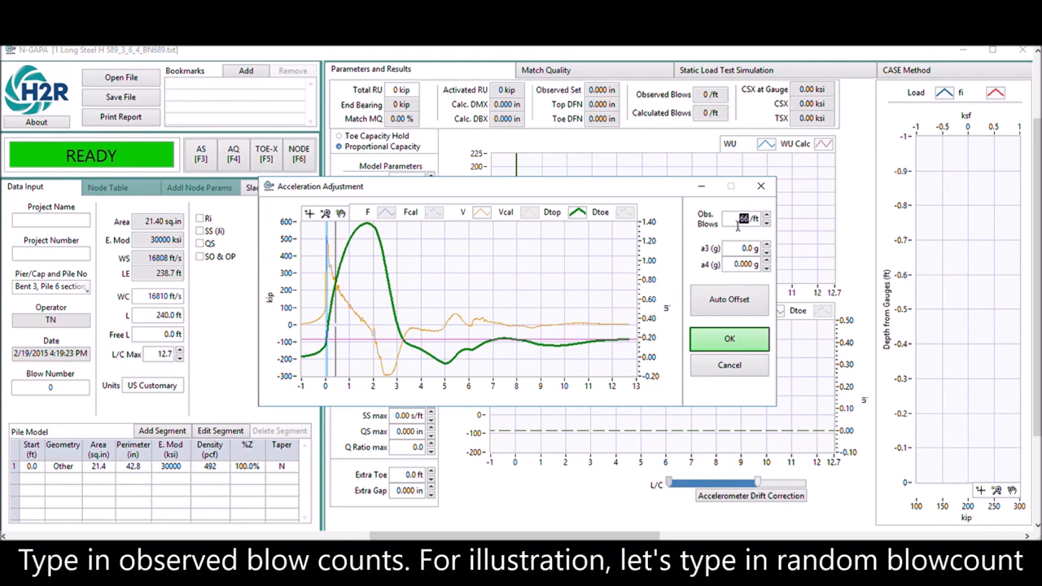
{"action": "type", "text": "120"}
{"action": "key", "text": "Return"}
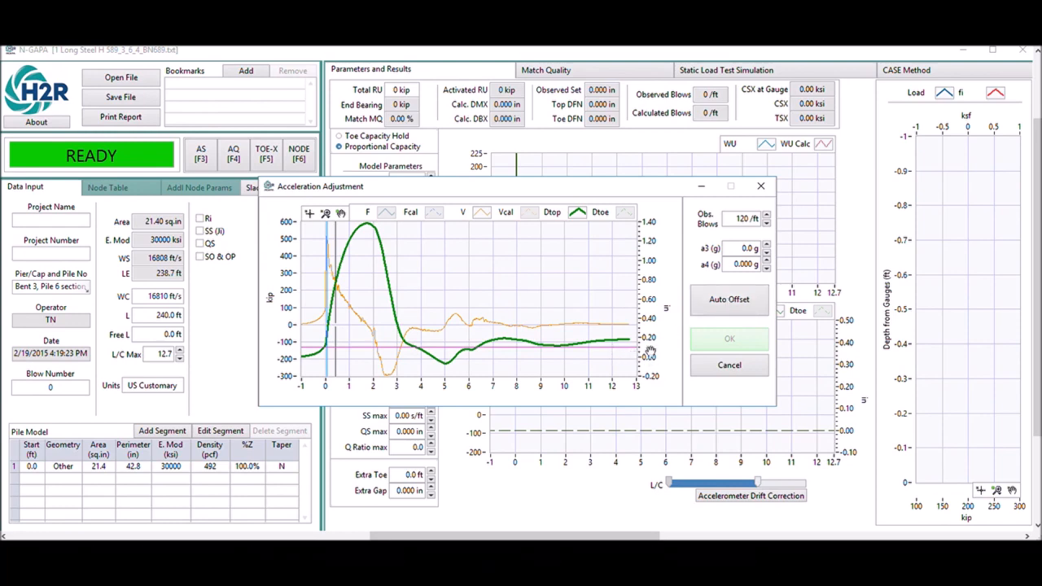
{"action": "left_click", "coordinate": [728, 299]}
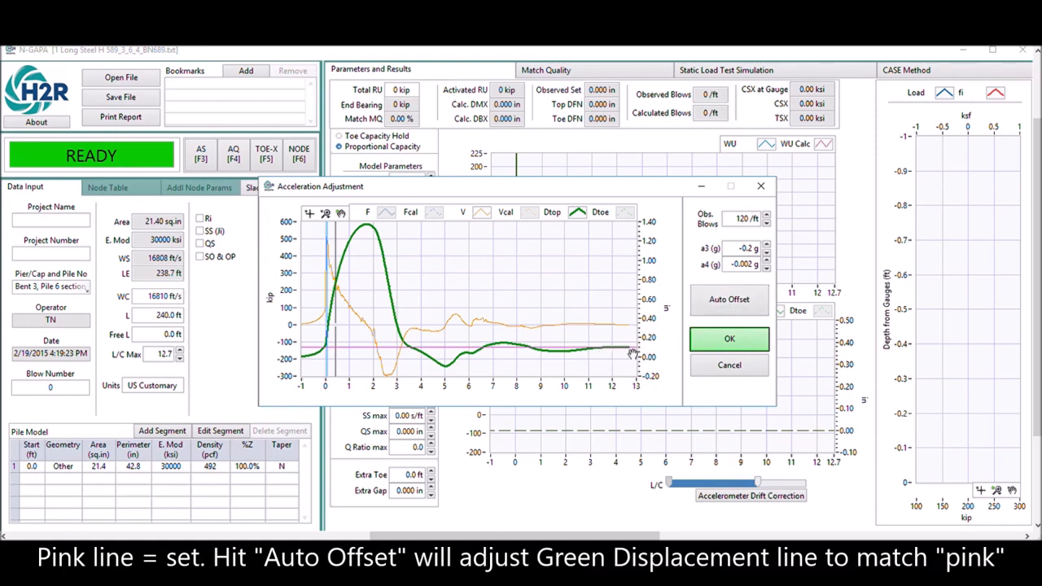
- Set observed blows to 50 /ft and auto-offset again, giving a3 0.6 g and a4 -0.025 g
{"action": "double_click", "coordinate": [744, 218]}
{"action": "type", "text": "5"}
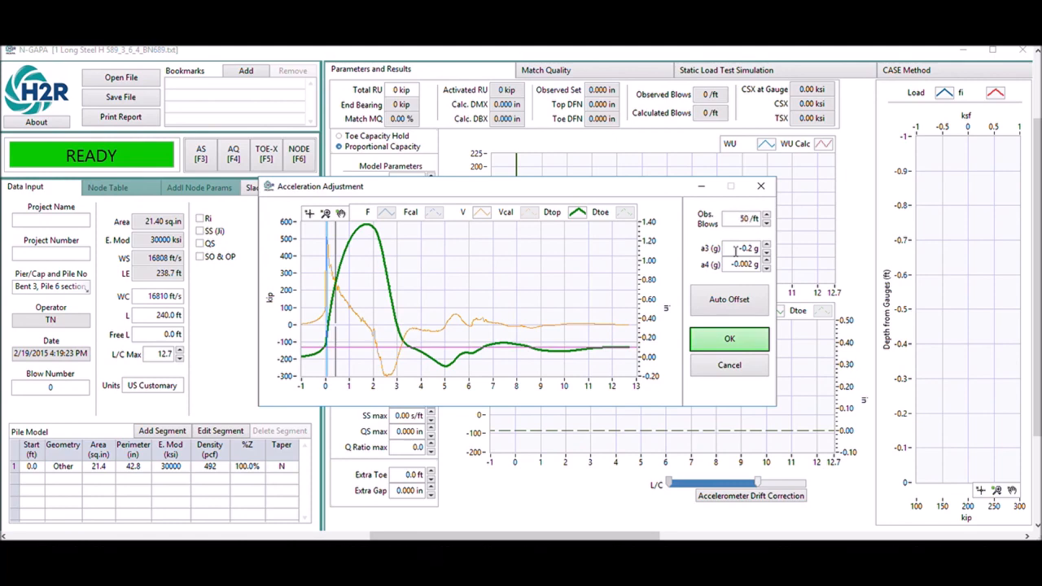
{"action": "key", "text": "Return"}
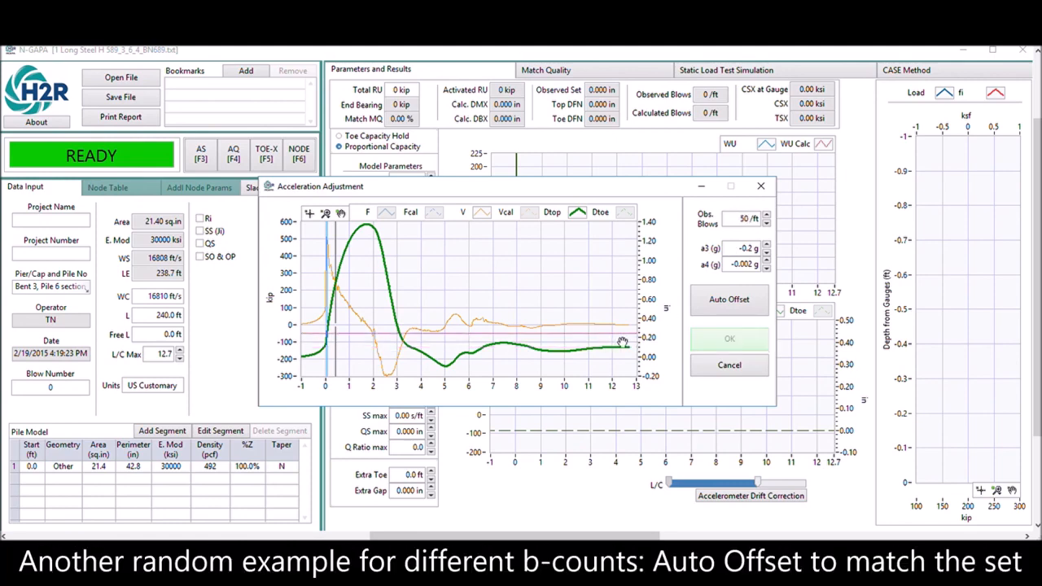
{"action": "left_click", "coordinate": [729, 300]}
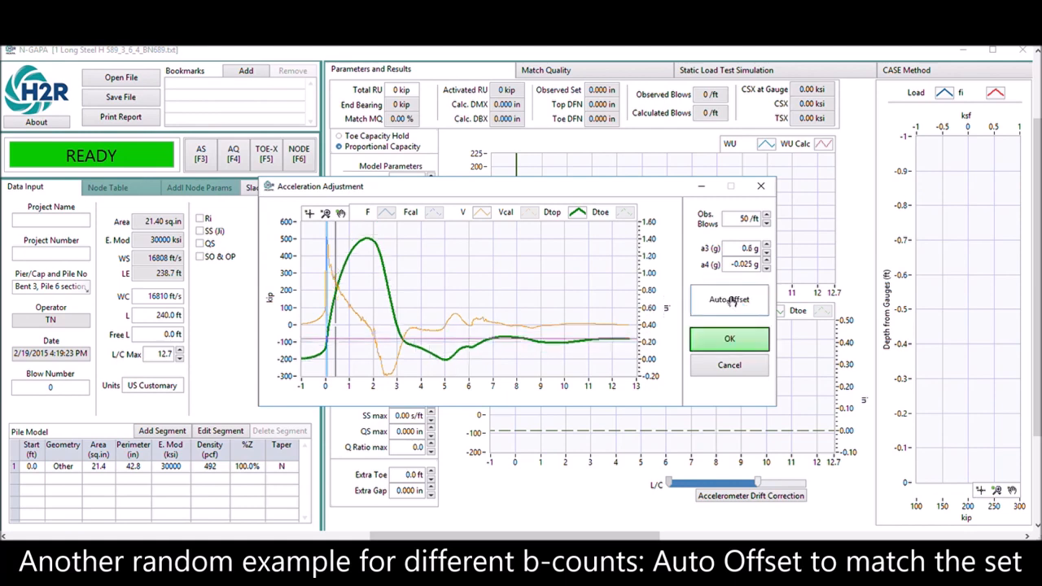
{"action": "double_click", "coordinate": [745, 220]}
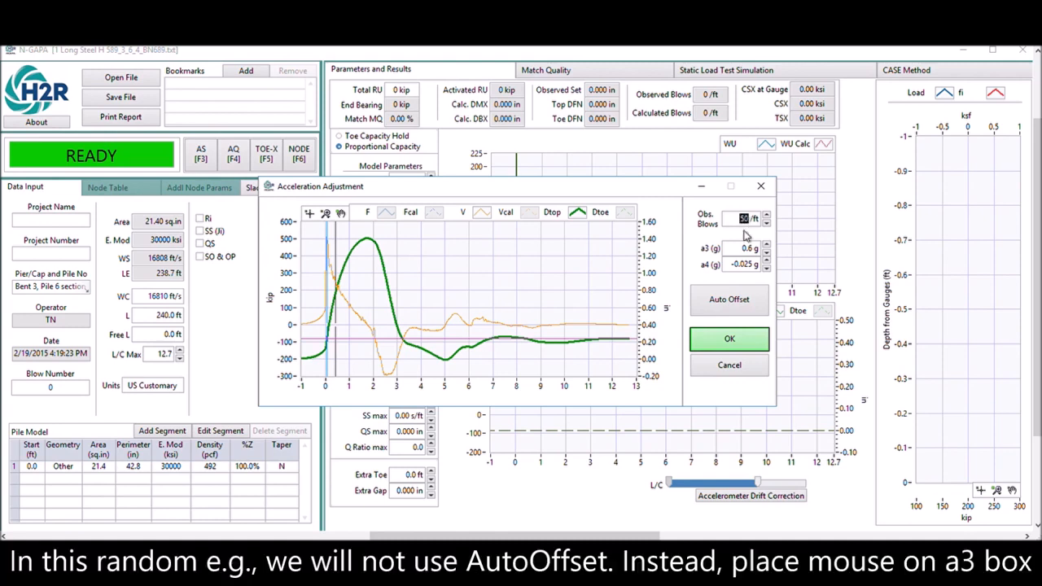
{"action": "type", "text": "14"}
- Apply 140 blows/ft and tune a3 to about 0.2 g, a4 to -0.028 g until Dtoe flattens
{"action": "key", "text": "Return"}
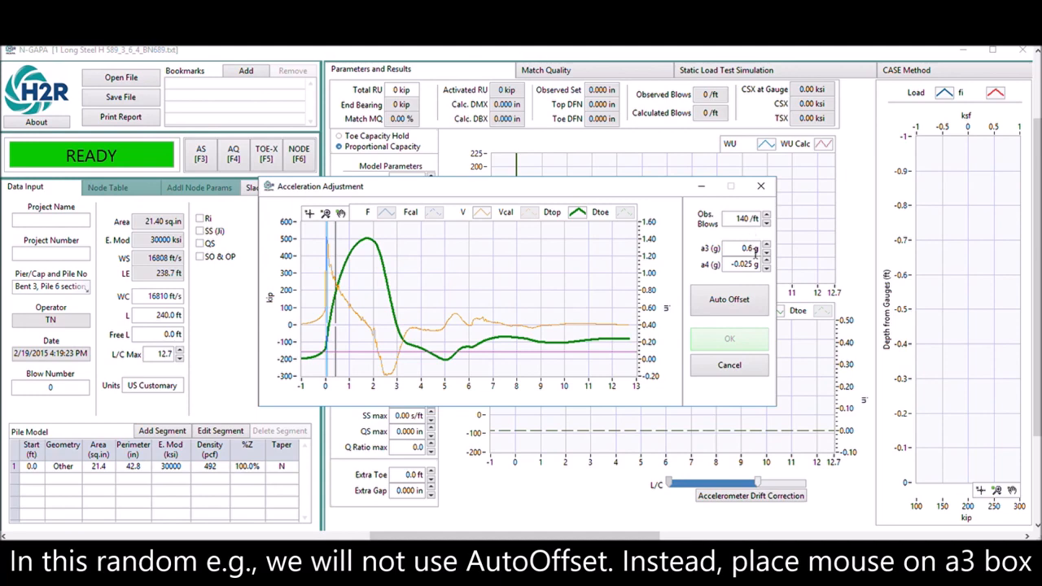
{"action": "scroll", "coordinate": [756, 249], "scroll_direction": "up", "scroll_amount": 1}
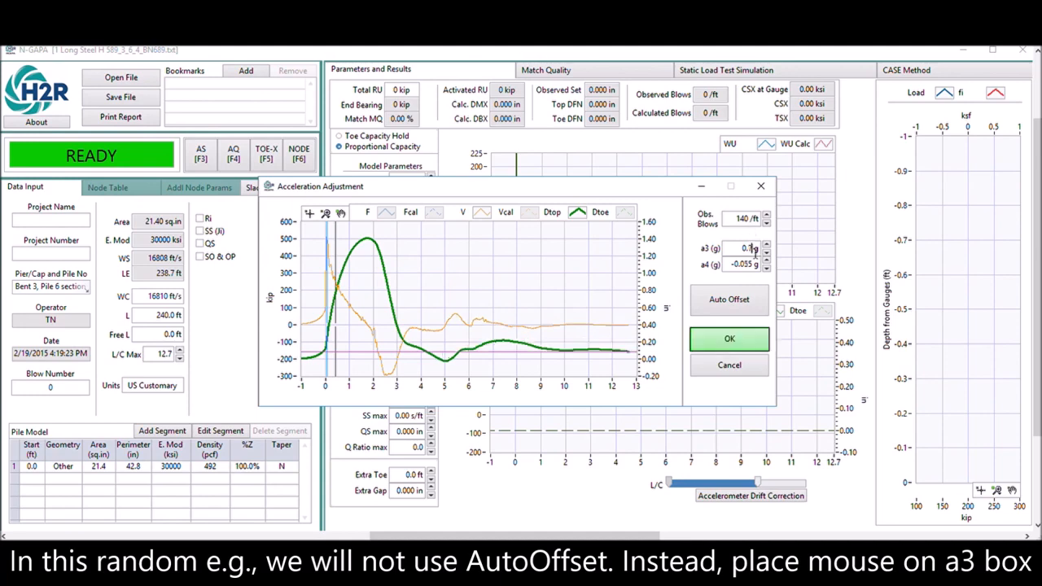
{"action": "scroll", "coordinate": [755, 249], "scroll_direction": "down", "scroll_amount": 2}
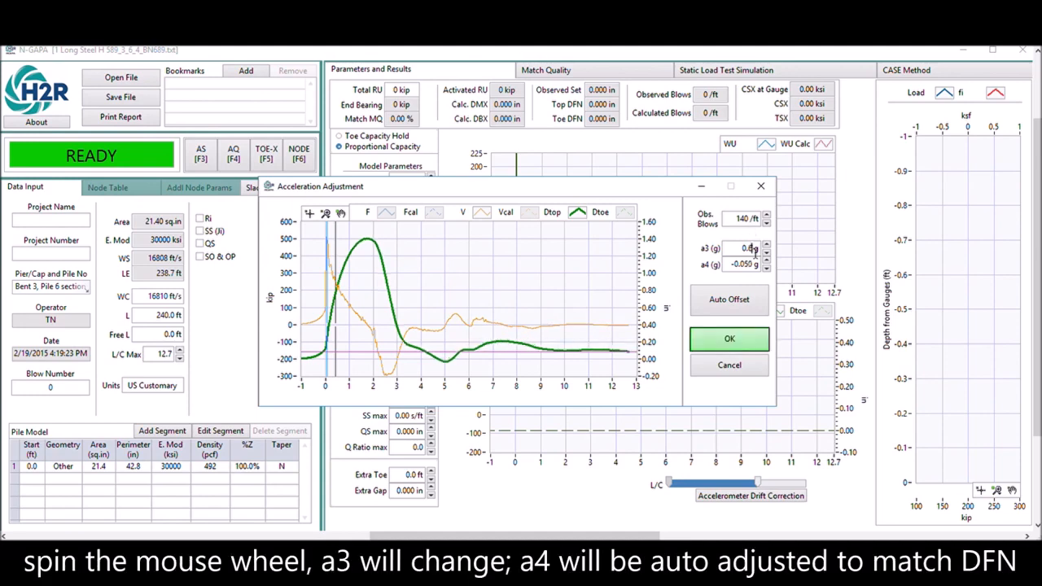
{"action": "scroll", "coordinate": [750, 249], "scroll_direction": "down", "scroll_amount": 1}
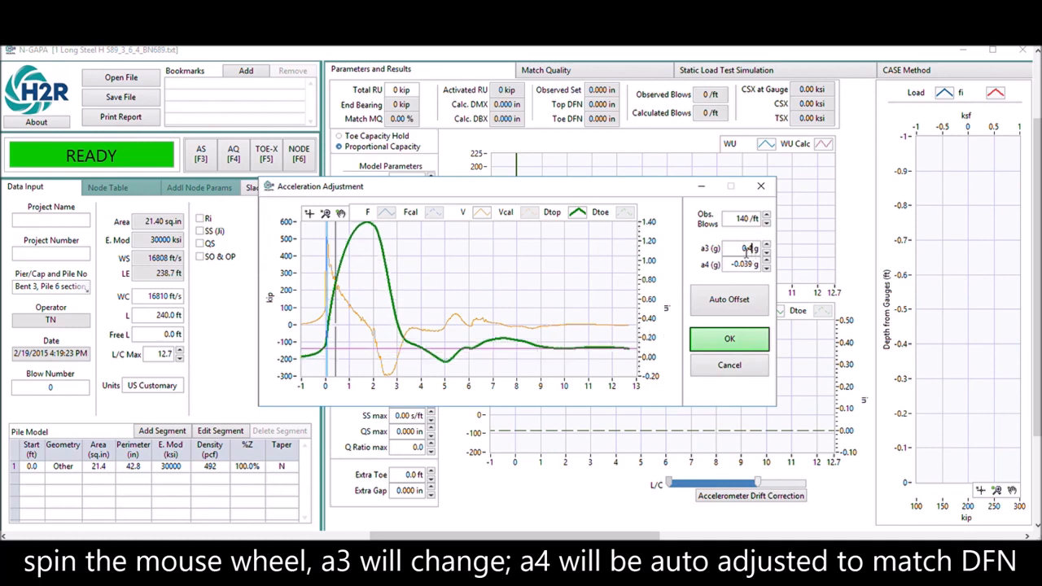
{"action": "scroll", "coordinate": [748, 249], "scroll_direction": "down", "scroll_amount": 2}
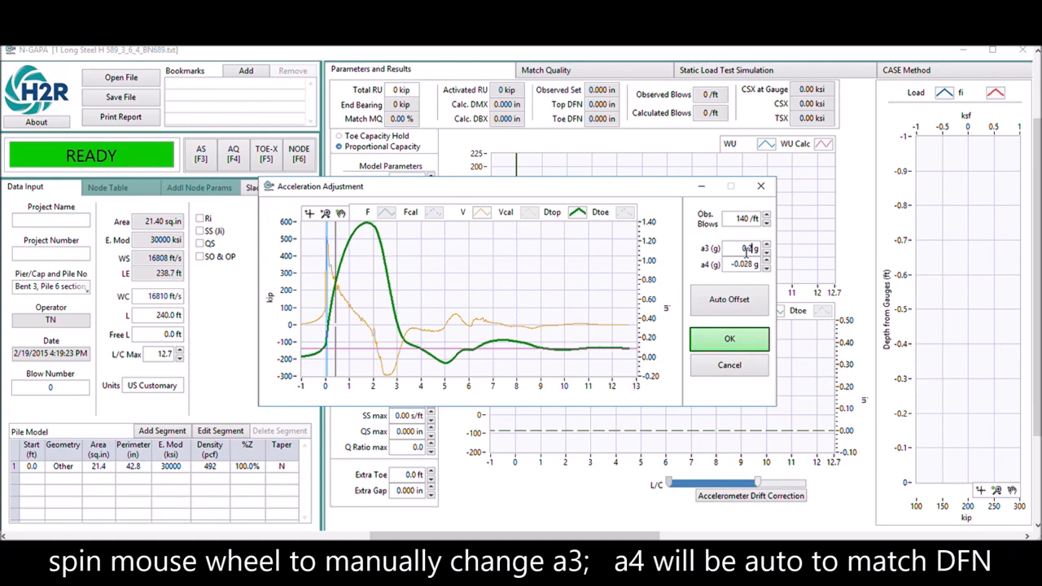
{"action": "scroll", "coordinate": [747, 249], "scroll_direction": "down", "scroll_amount": 2}
{"action": "scroll", "coordinate": [747, 250], "scroll_direction": "down", "scroll_amount": 2}
{"action": "scroll", "coordinate": [744, 249], "scroll_direction": "down", "scroll_amount": 1}
{"action": "scroll", "coordinate": [744, 249], "scroll_direction": "down", "scroll_amount": 1}
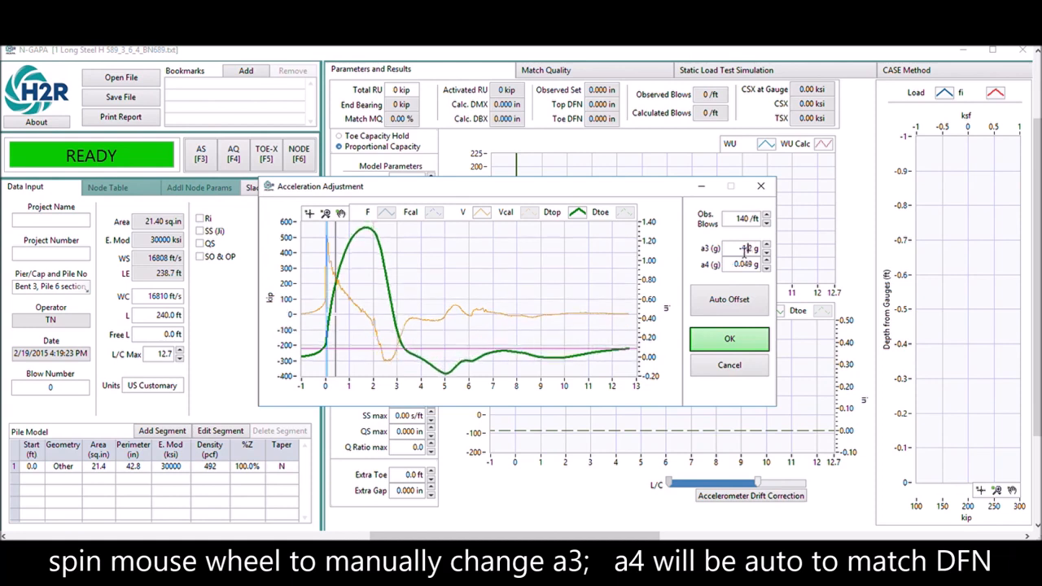
{"action": "scroll", "coordinate": [744, 249], "scroll_direction": "down", "scroll_amount": 1}
{"action": "scroll", "coordinate": [744, 249], "scroll_direction": "down", "scroll_amount": 1}
{"action": "scroll", "coordinate": [744, 249], "scroll_direction": "up", "scroll_amount": 3}
{"action": "scroll", "coordinate": [744, 249], "scroll_direction": "up", "scroll_amount": 3}
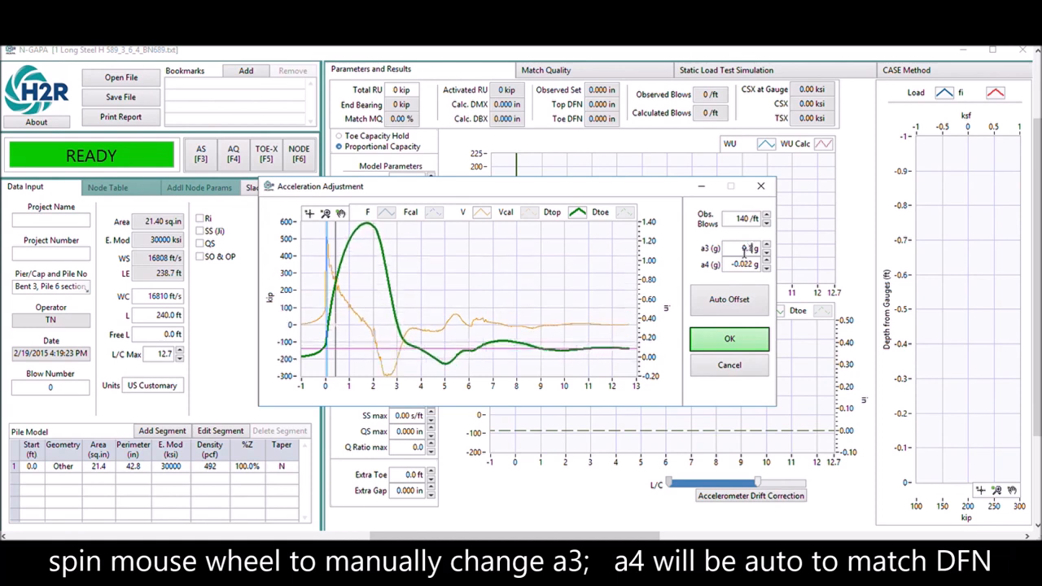
{"action": "scroll", "coordinate": [744, 249], "scroll_direction": "up", "scroll_amount": 2}
{"action": "scroll", "coordinate": [744, 249], "scroll_direction": "up", "scroll_amount": 4}
{"action": "scroll", "coordinate": [744, 249], "scroll_direction": "up", "scroll_amount": 3}
{"action": "scroll", "coordinate": [744, 249], "scroll_direction": "up", "scroll_amount": 2}
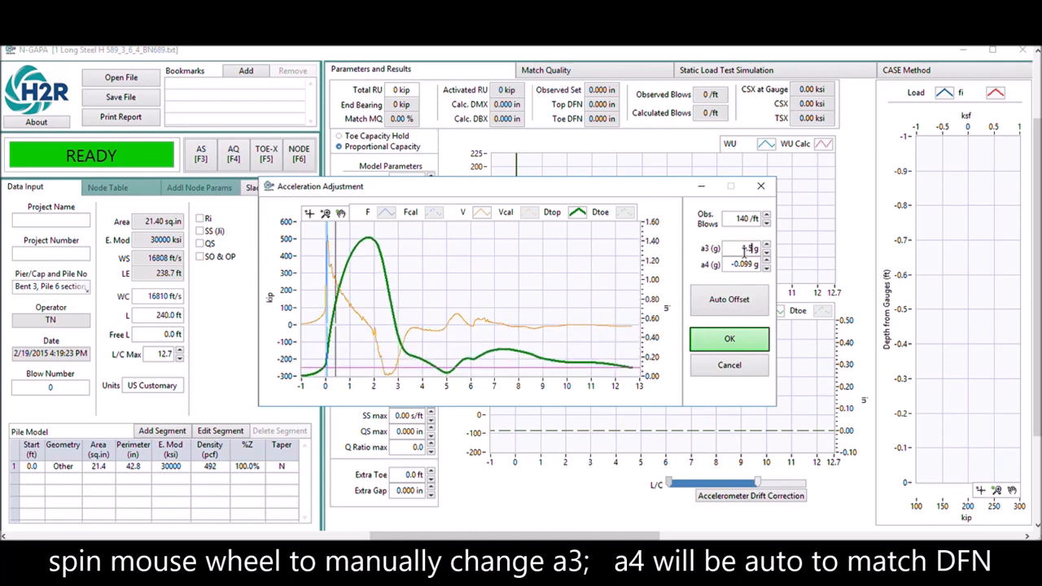
{"action": "scroll", "coordinate": [744, 250], "scroll_direction": "up", "scroll_amount": 3}
{"action": "scroll", "coordinate": [744, 250], "scroll_direction": "down", "scroll_amount": 2}
{"action": "scroll", "coordinate": [744, 249], "scroll_direction": "down", "scroll_amount": 2}
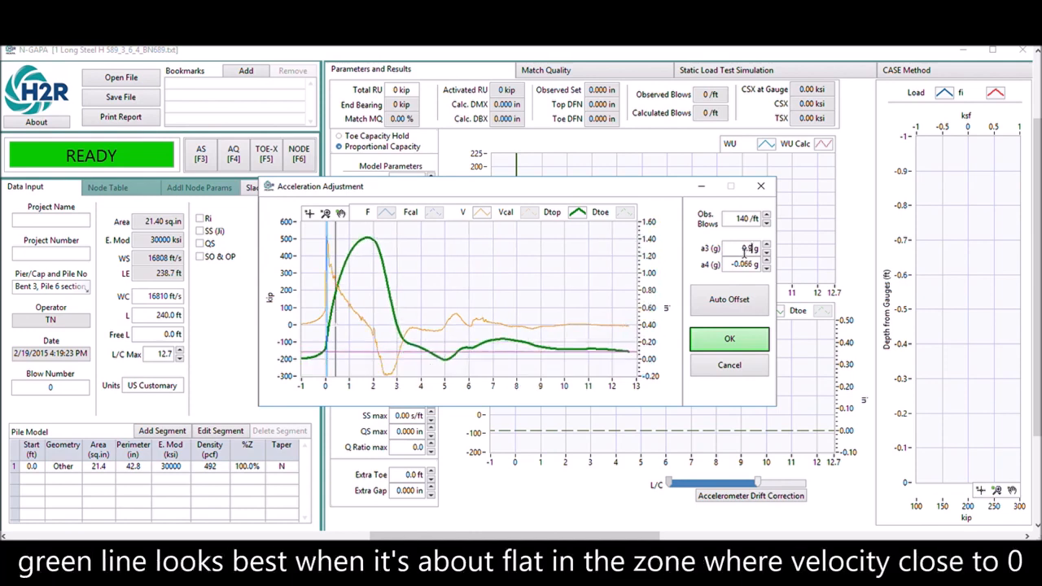
{"action": "scroll", "coordinate": [744, 249], "scroll_direction": "down", "scroll_amount": 2}
{"action": "scroll", "coordinate": [745, 249], "scroll_direction": "down", "scroll_amount": 2}
{"action": "scroll", "coordinate": [744, 249], "scroll_direction": "down", "scroll_amount": 1}
{"action": "scroll", "coordinate": [744, 249], "scroll_direction": "down", "scroll_amount": 1}
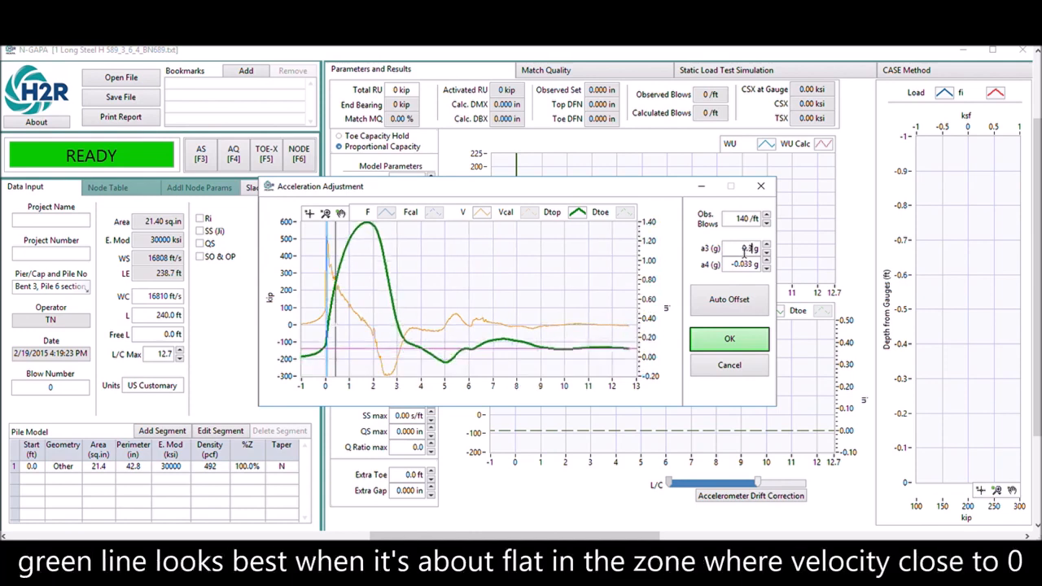
{"action": "scroll", "coordinate": [744, 249], "scroll_direction": "down", "scroll_amount": 1}
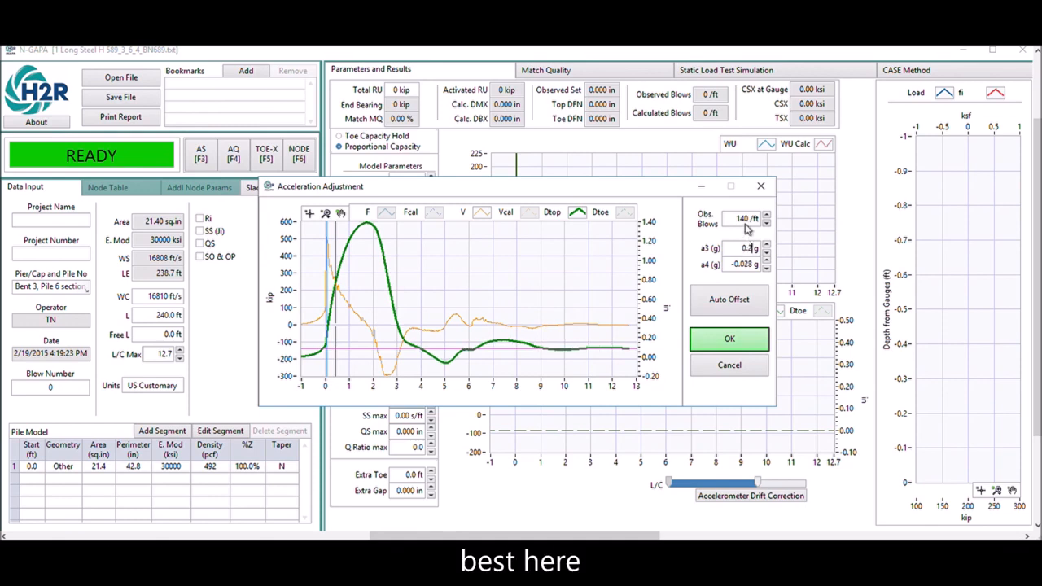
{"action": "double_click", "coordinate": [744, 218]}
{"action": "type", "text": "60"}
- Restore 66 blows/ft, zero a3 and auto-offset to a3 0.3 g, a4 -0.015 g
{"action": "key", "text": "Return"}
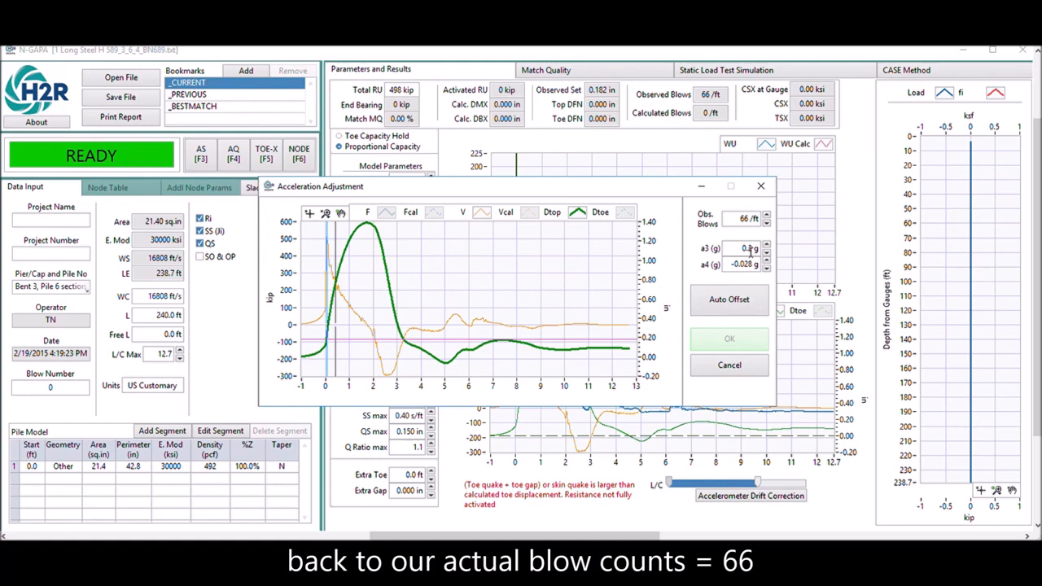
{"action": "left_click", "coordinate": [729, 300]}
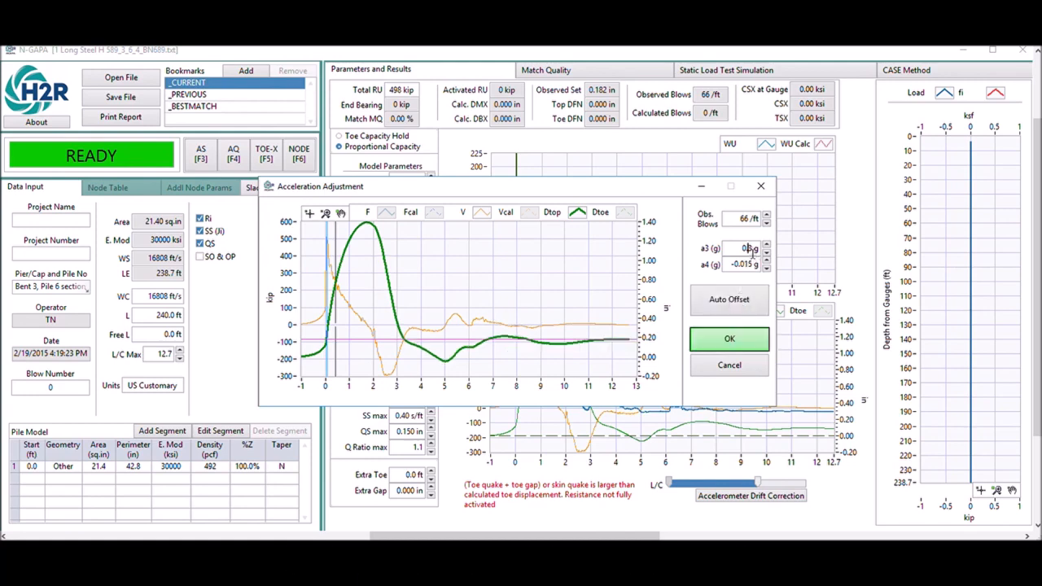
{"action": "double_click", "coordinate": [748, 249]}
{"action": "type", "text": "0"}
{"action": "key", "text": "Return"}
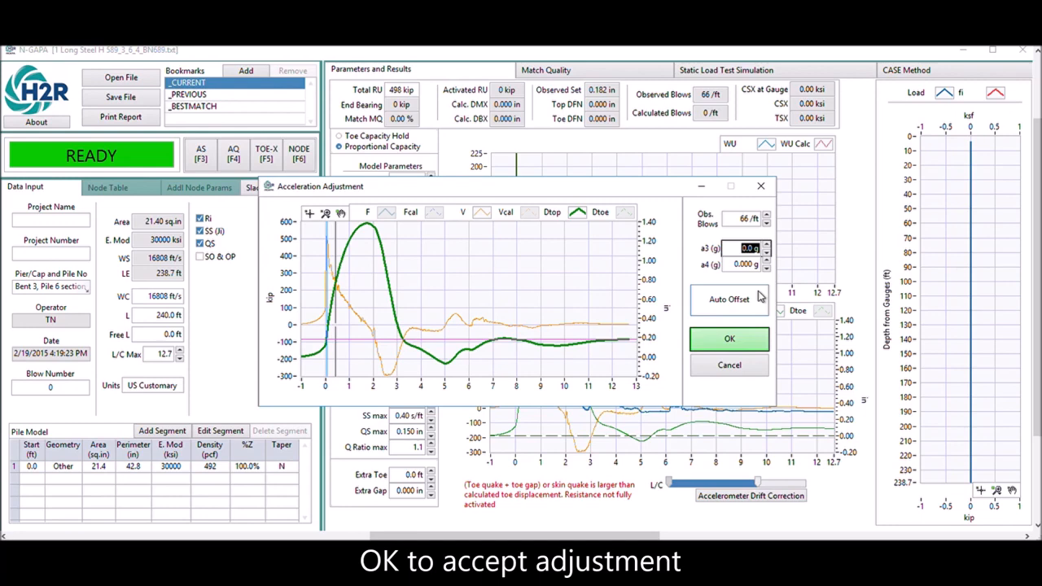
{"action": "left_click", "coordinate": [742, 300]}
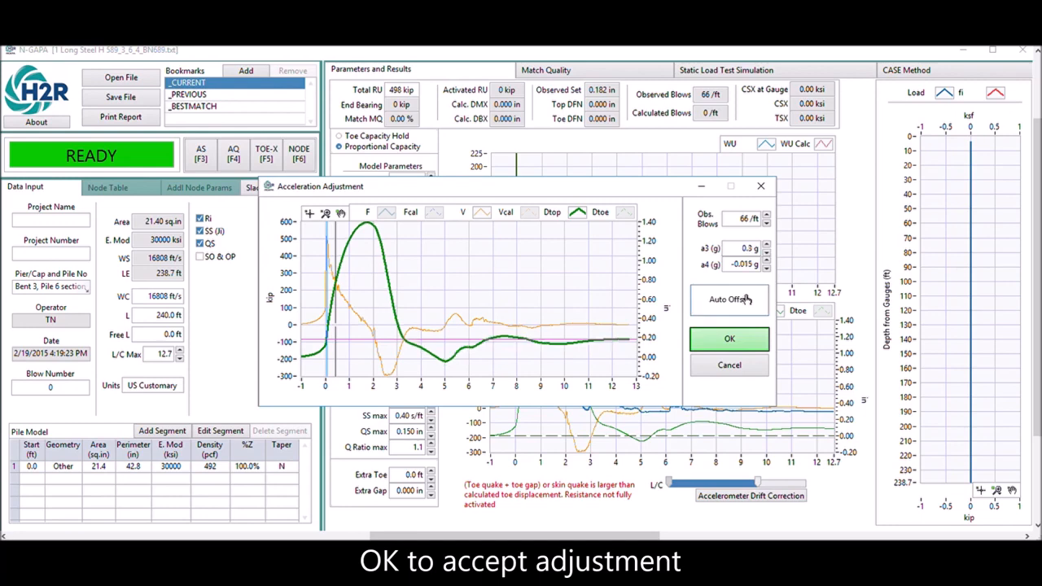
- Accept the acceleration adjustment and set free length 16.0 ft to run the analysis
{"action": "left_click", "coordinate": [729, 339]}
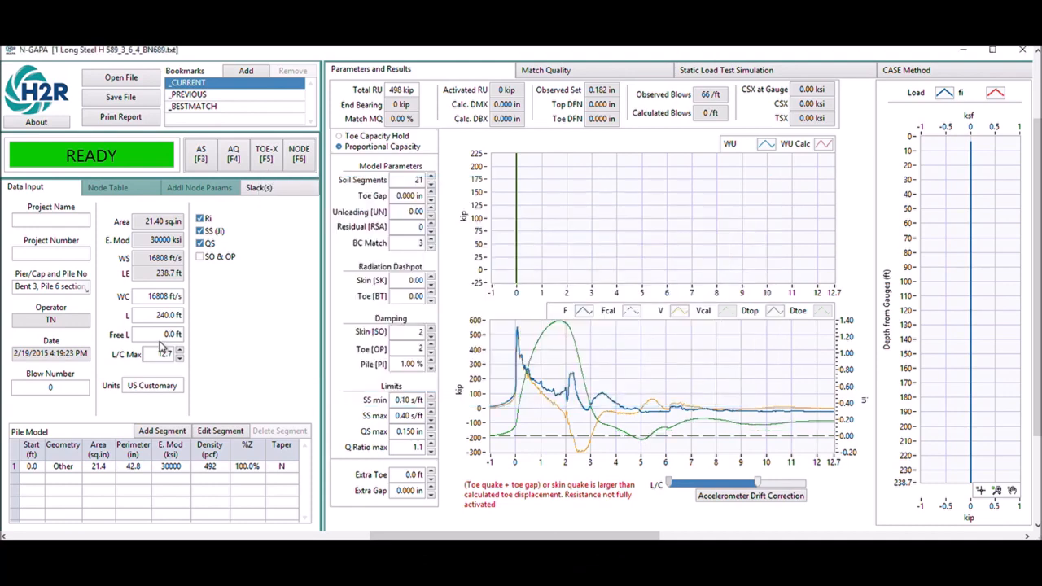
{"action": "double_click", "coordinate": [167, 335]}
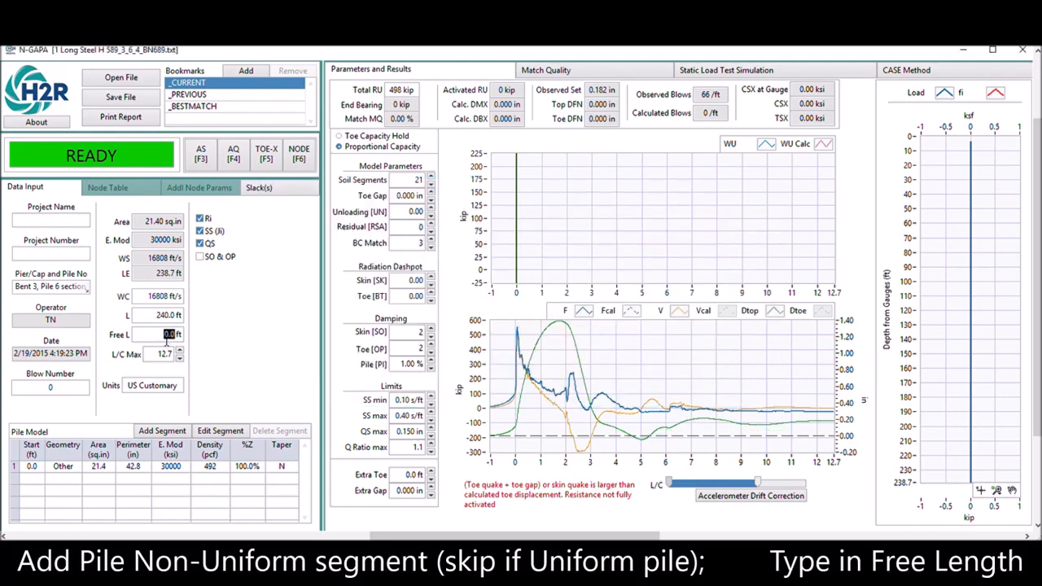
{"action": "type", "text": "14"}
{"action": "key", "text": "Return"}
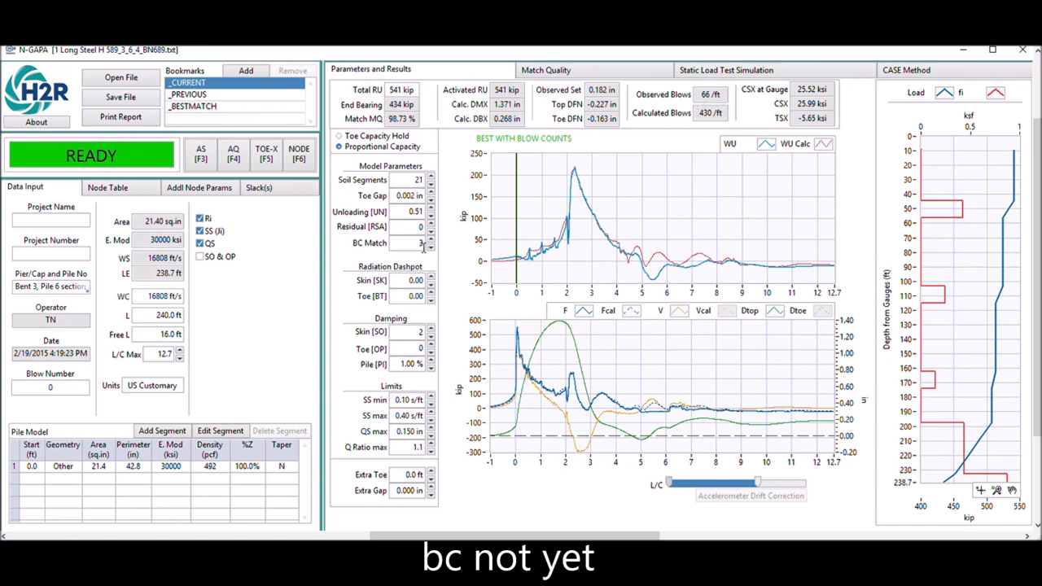
- Narrow the plot time axis to about -0.4 to 3.5 L/C with the range slider
{"action": "left_click_drag", "start_coordinate": [758, 485], "coordinate": [701, 487]}
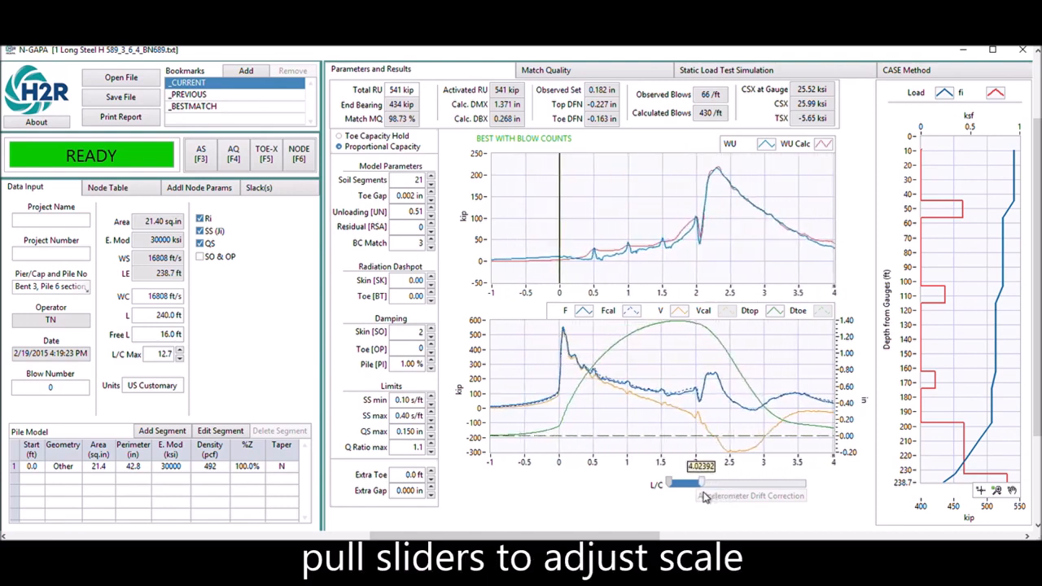
{"action": "left_click_drag", "start_coordinate": [671, 485], "coordinate": [680, 489]}
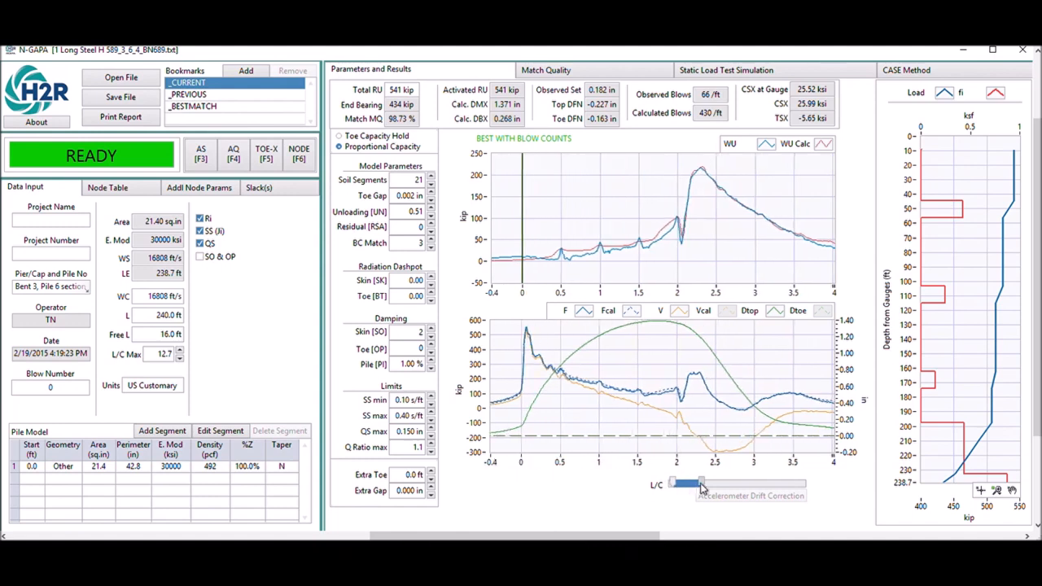
{"action": "left_click_drag", "start_coordinate": [702, 486], "coordinate": [697, 485]}
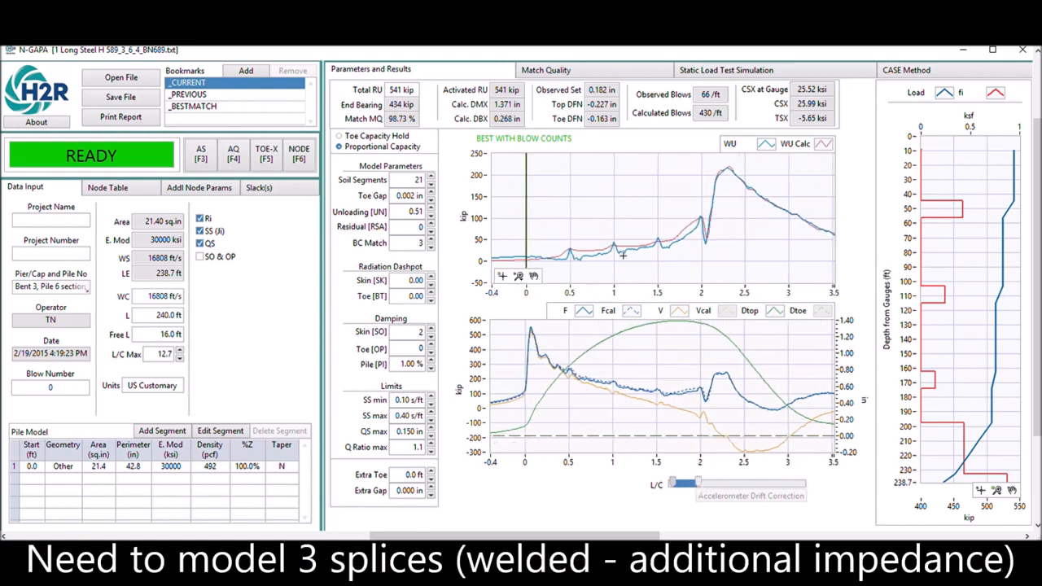
- Set Zi to 112% at the splice nodes 56.0, 58.9, 114.9, 117.9, 173.9 and 176.8 ft
{"action": "left_click", "coordinate": [199, 188]}
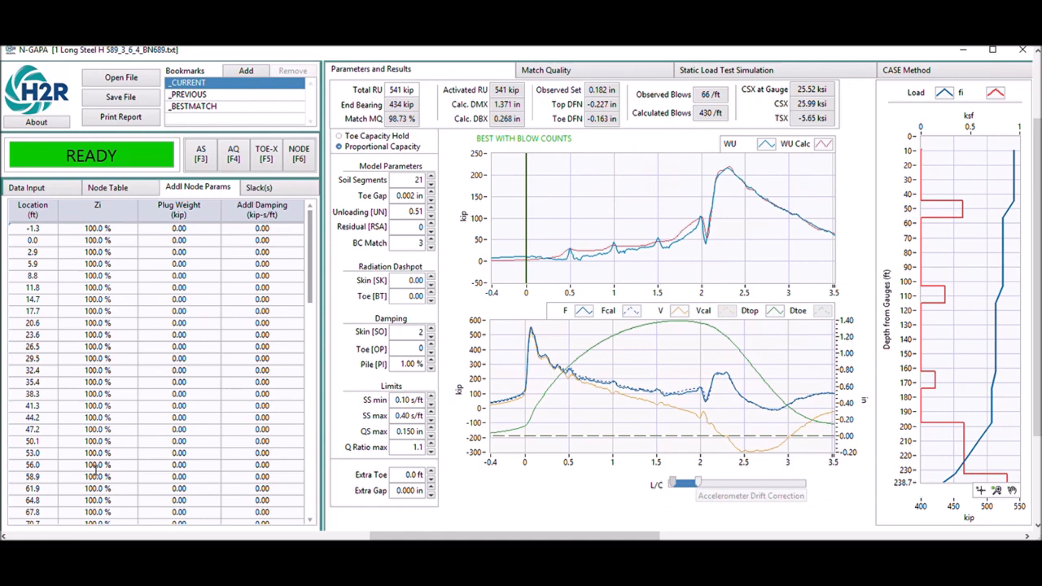
{"action": "left_click", "coordinate": [98, 465]}
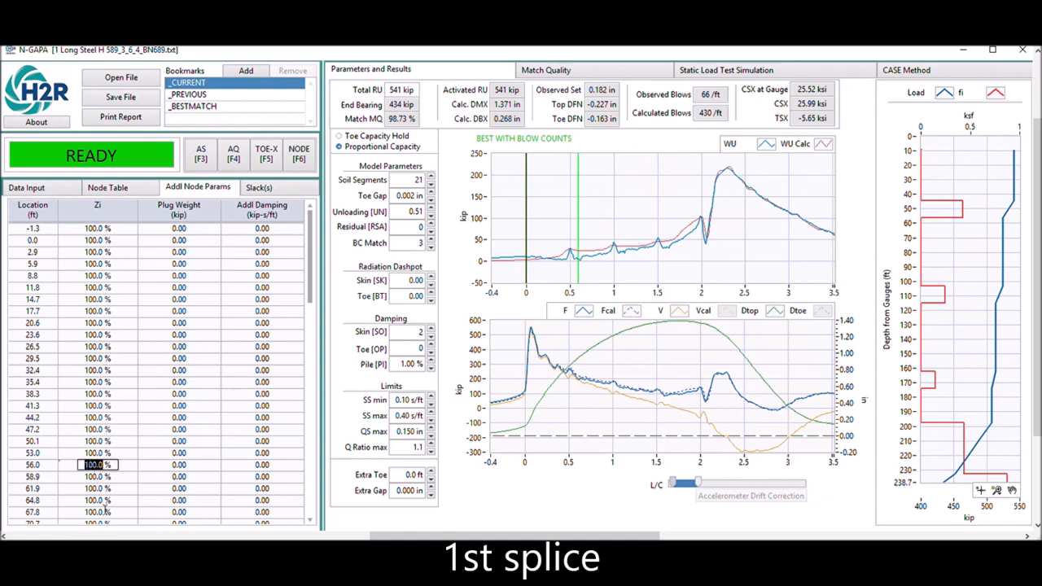
{"action": "type", "text": "112"}
{"action": "key", "text": "Return"}
{"action": "type", "text": "112"}
{"action": "key", "text": "Return"}
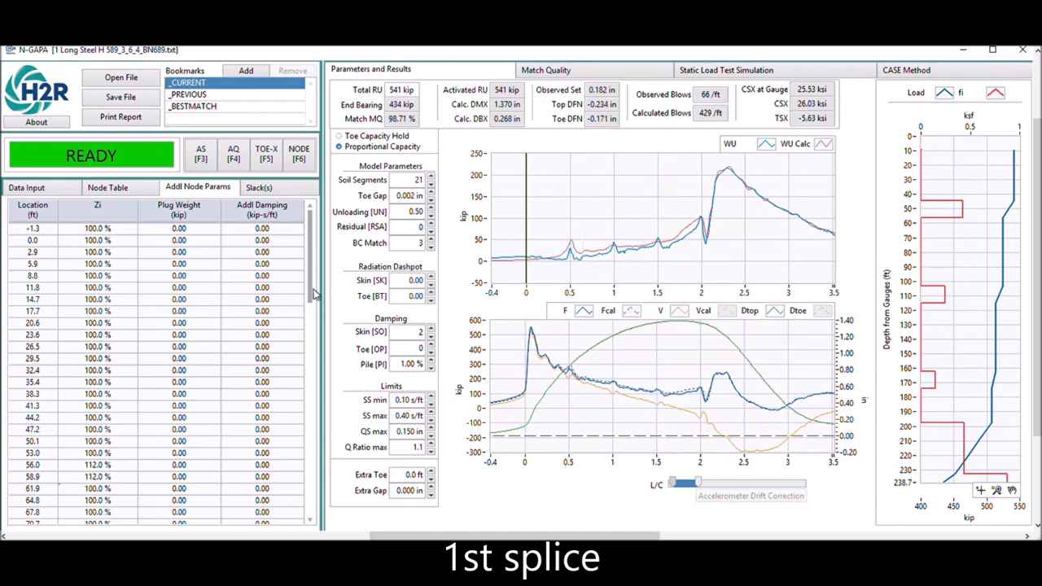
{"action": "left_click_drag", "start_coordinate": [313, 289], "coordinate": [313, 341]}
{"action": "scroll", "coordinate": [335, 373], "scroll_direction": "down", "scroll_amount": 2}
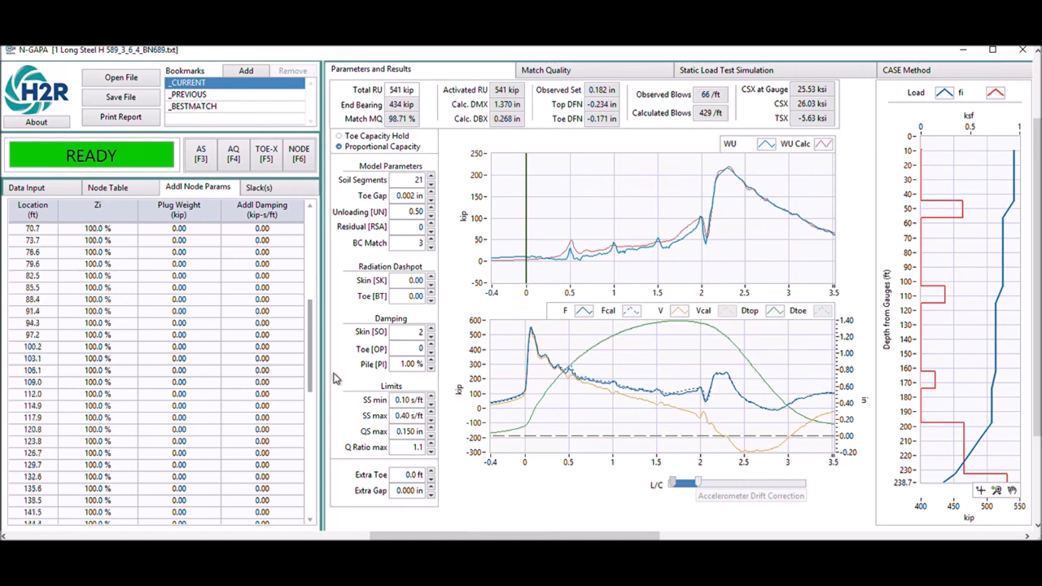
{"action": "scroll", "coordinate": [335, 382], "scroll_direction": "down", "scroll_amount": 1}
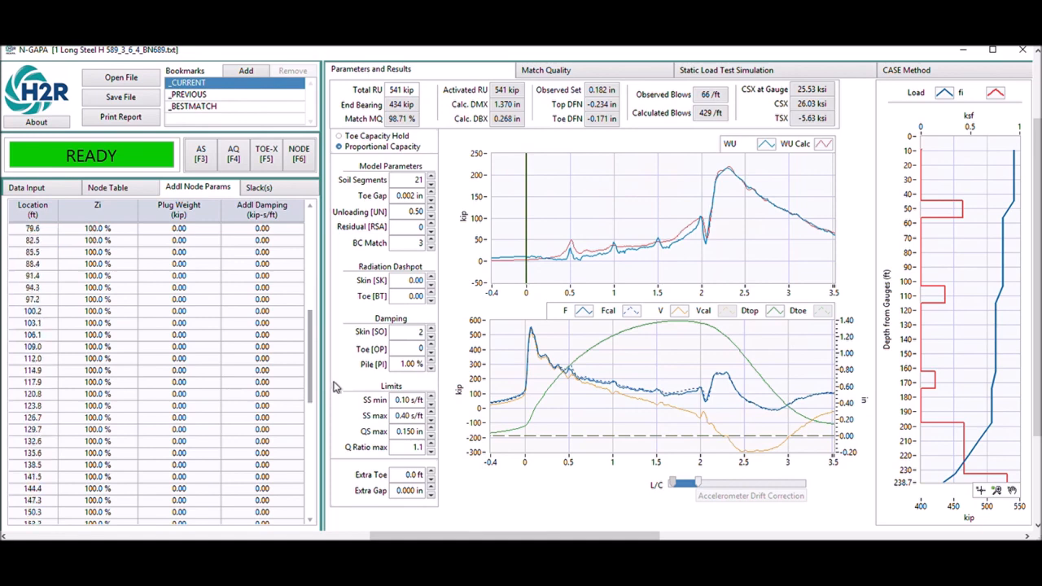
{"action": "left_click", "coordinate": [98, 371]}
{"action": "type", "text": "112"}
{"action": "key", "text": "Return"}
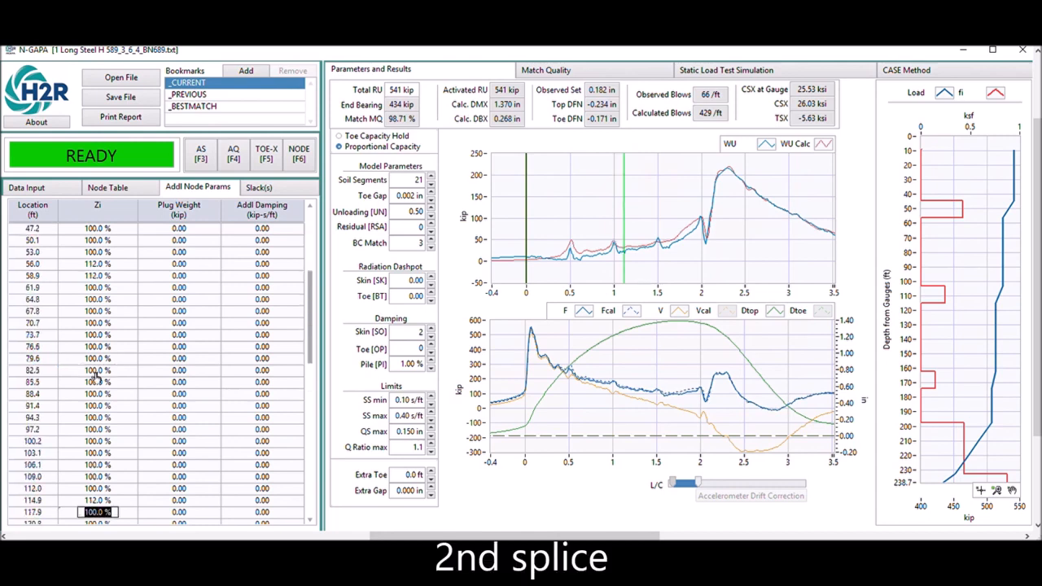
{"action": "type", "text": "112"}
{"action": "key", "text": "Return"}
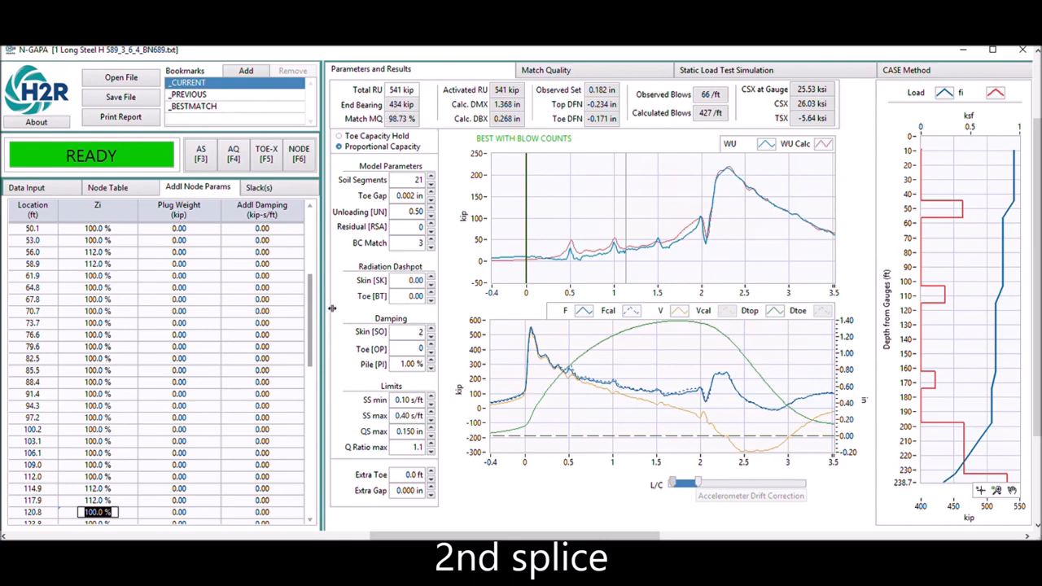
{"action": "left_click", "coordinate": [314, 358]}
{"action": "left_click", "coordinate": [96, 454]}
{"action": "type", "text": "2"}
{"action": "key", "text": "Return"}
{"action": "type", "text": "113"}
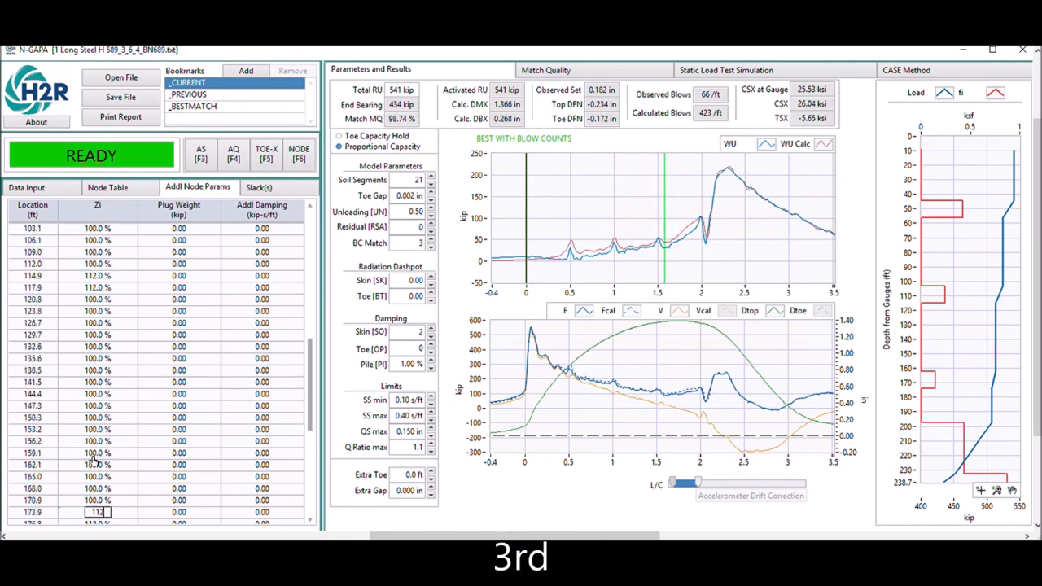
{"action": "type", "text": "112"}
{"action": "key", "text": "Return"}
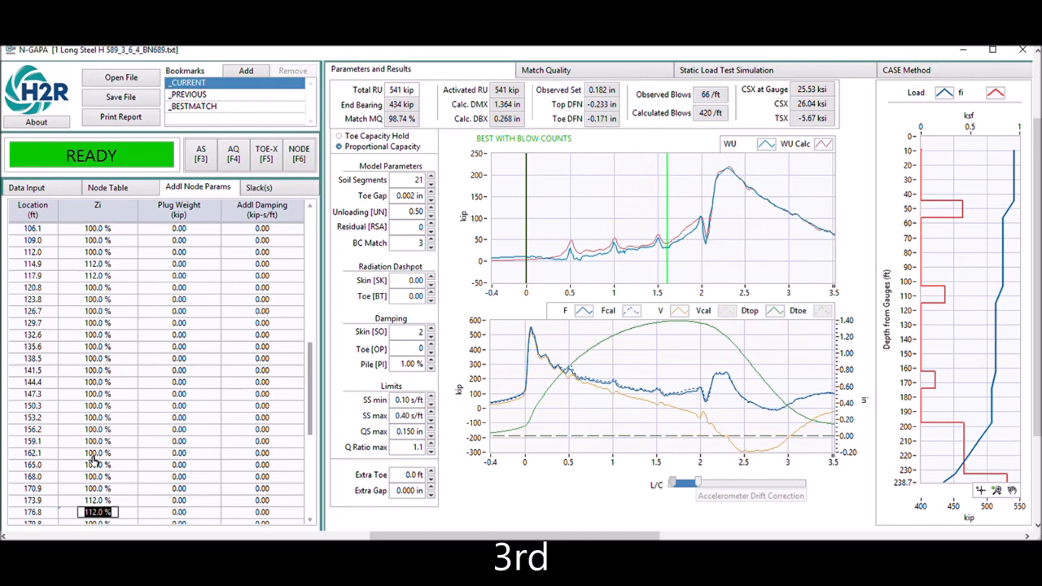
{"action": "left_click", "coordinate": [106, 188]}
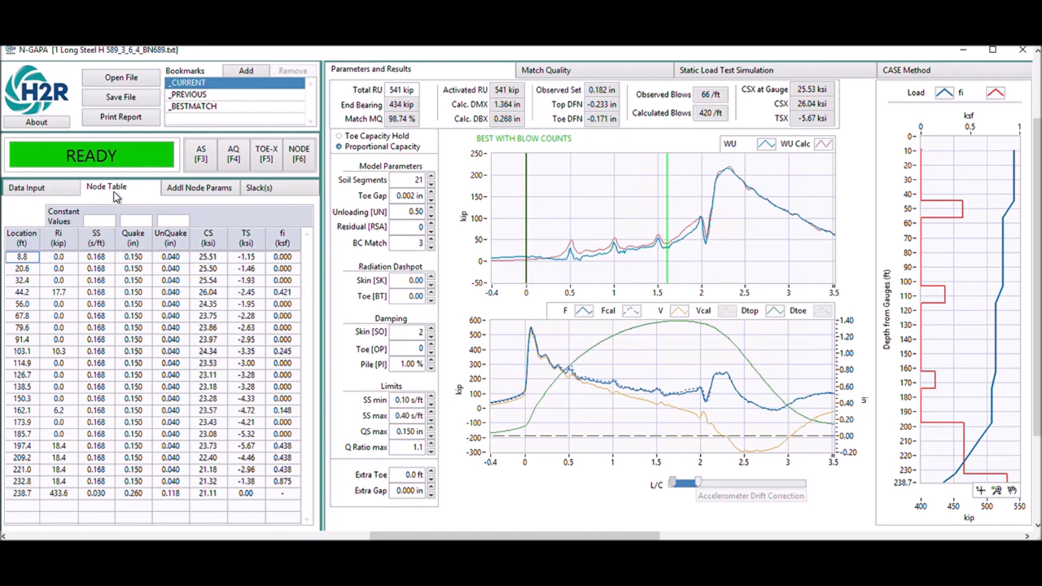
- Run automatic optimisation (F4), reaching 508 kip and MQ 98.95%, and select Ri at 197.4 ft
{"action": "key", "text": "F4"}
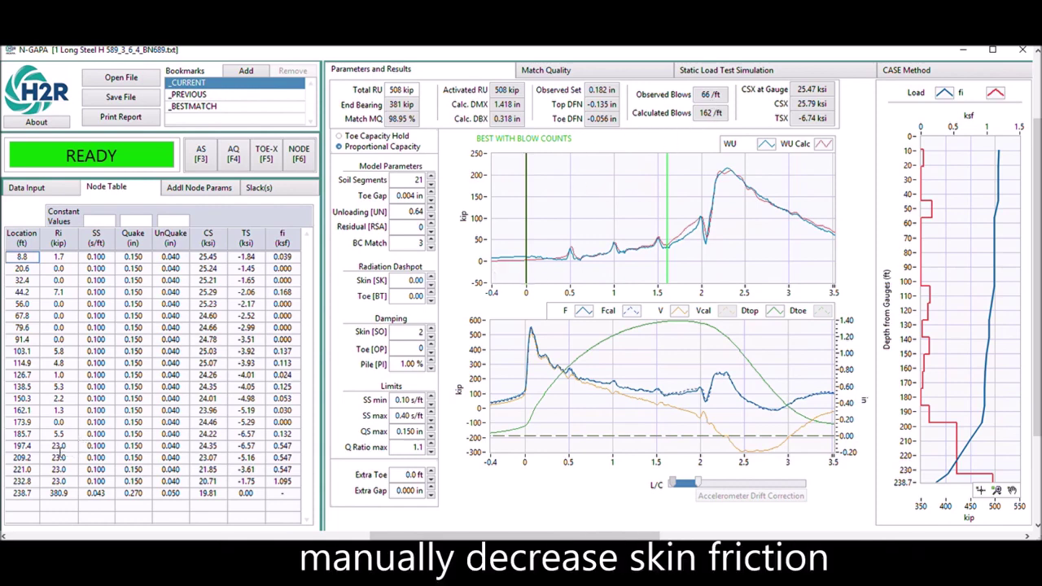
{"action": "left_click", "coordinate": [60, 447]}
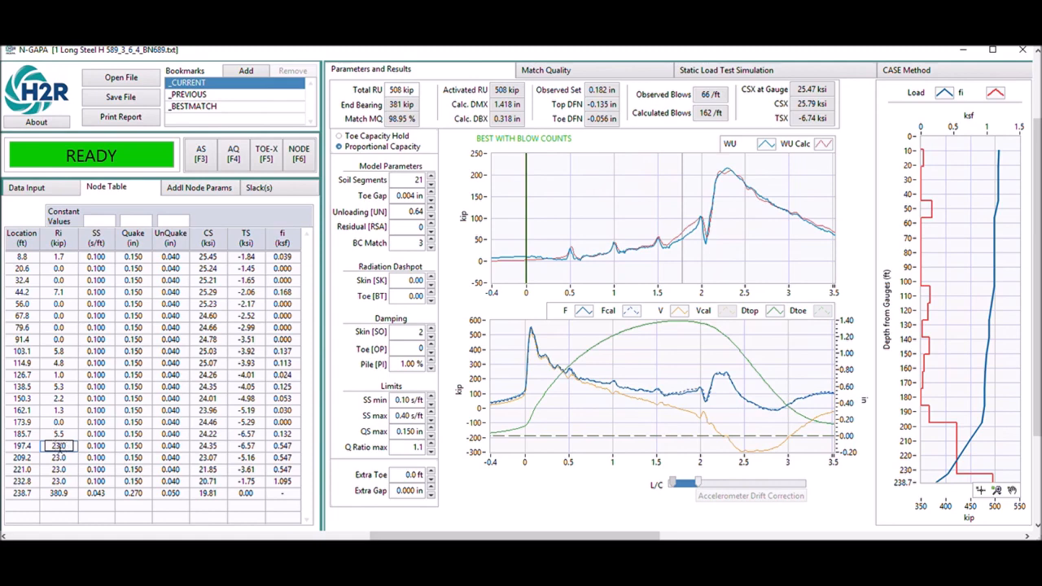
- Set Ri to 15 kip at 197.4 and 209.2 ft and 2 kip at 185.7 ft
{"action": "double_click", "coordinate": [57, 447]}
{"action": "type", "text": "1"}
{"action": "key", "text": "Return"}
{"action": "type", "text": "15"}
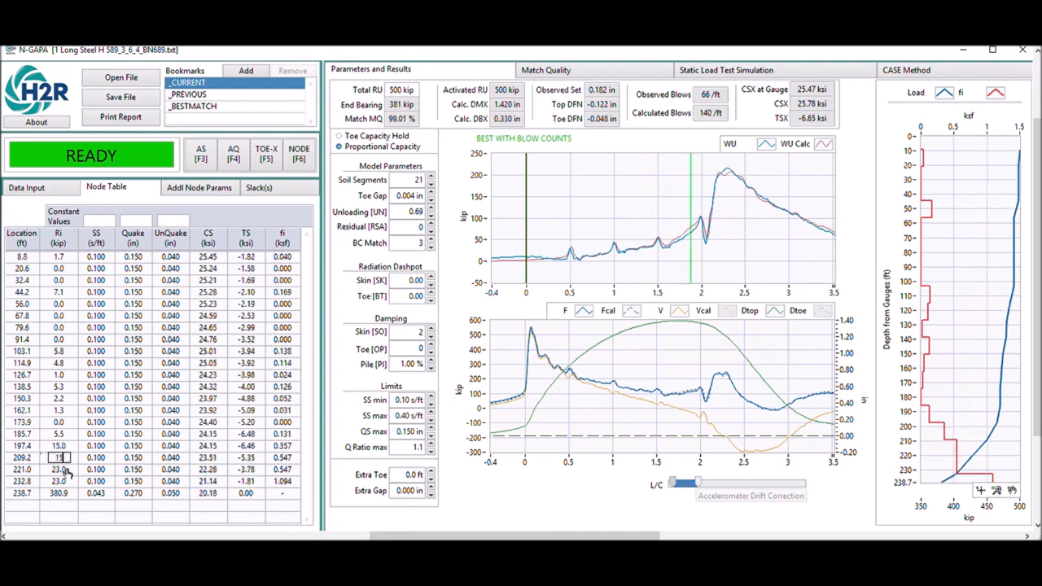
{"action": "key", "text": "Return"}
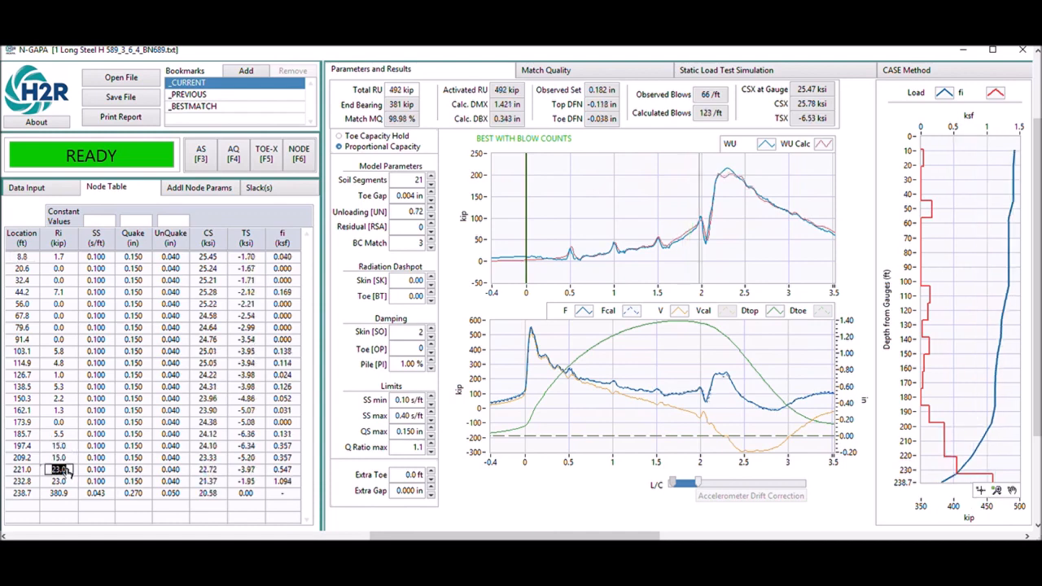
{"action": "left_click", "coordinate": [61, 434]}
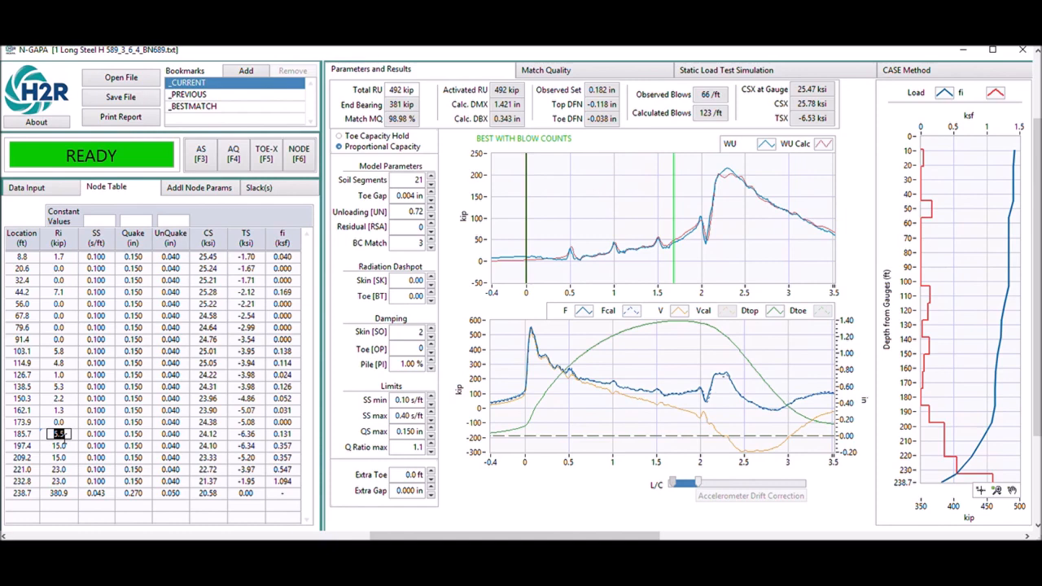
{"action": "type", "text": "2"}
{"action": "left_click", "coordinate": [59, 423]}
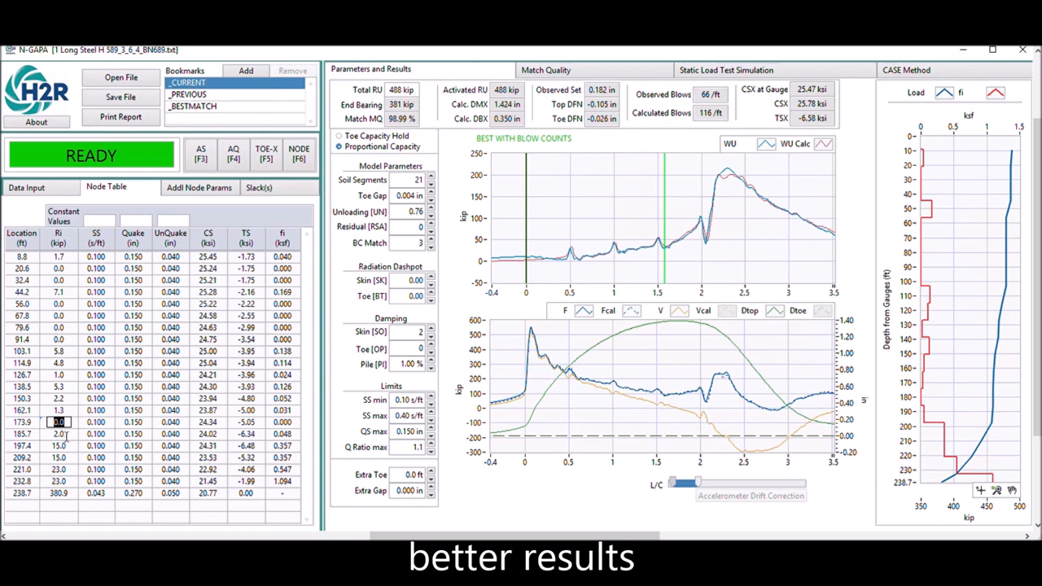
- Recalculate and re-optimise the match to 485 kip capacity with 98.99% match quality
{"action": "left_click", "coordinate": [73, 444]}
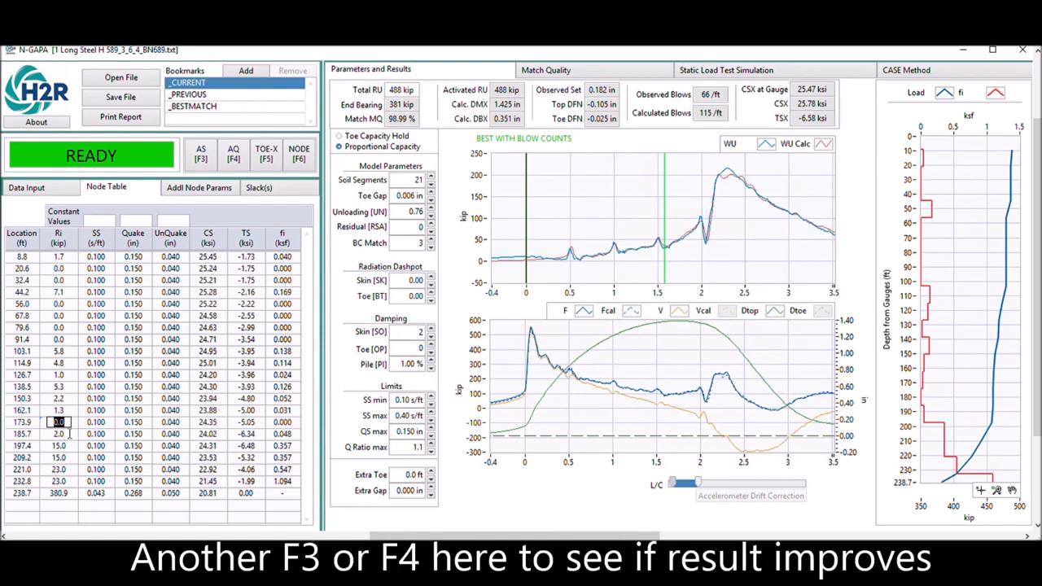
{"action": "key", "text": "F3"}
{"action": "key", "text": "F4"}
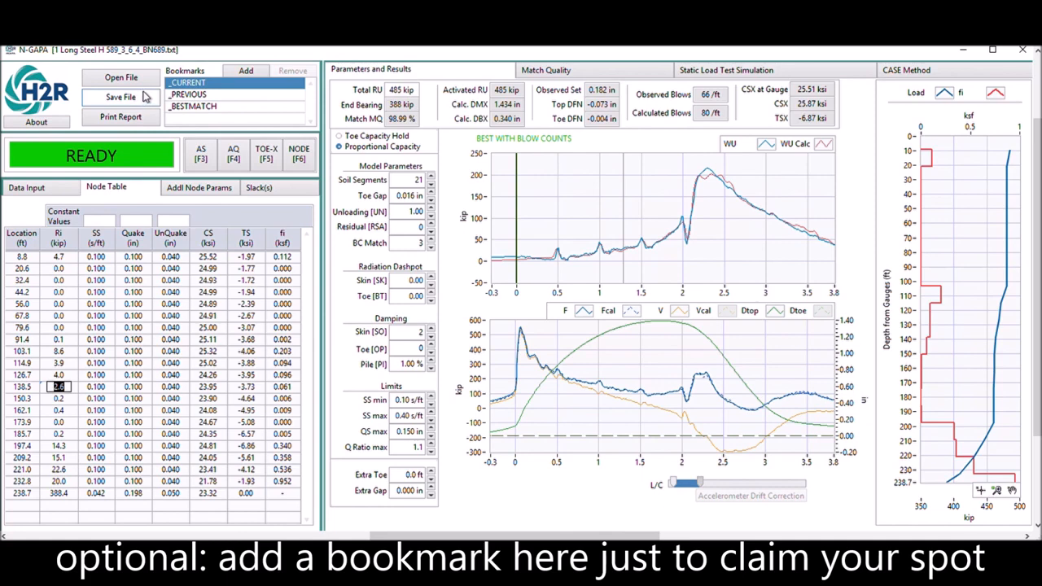
- Save a bookmark named RU=485_MQ=98.99 for the current match
{"action": "left_click", "coordinate": [245, 71]}
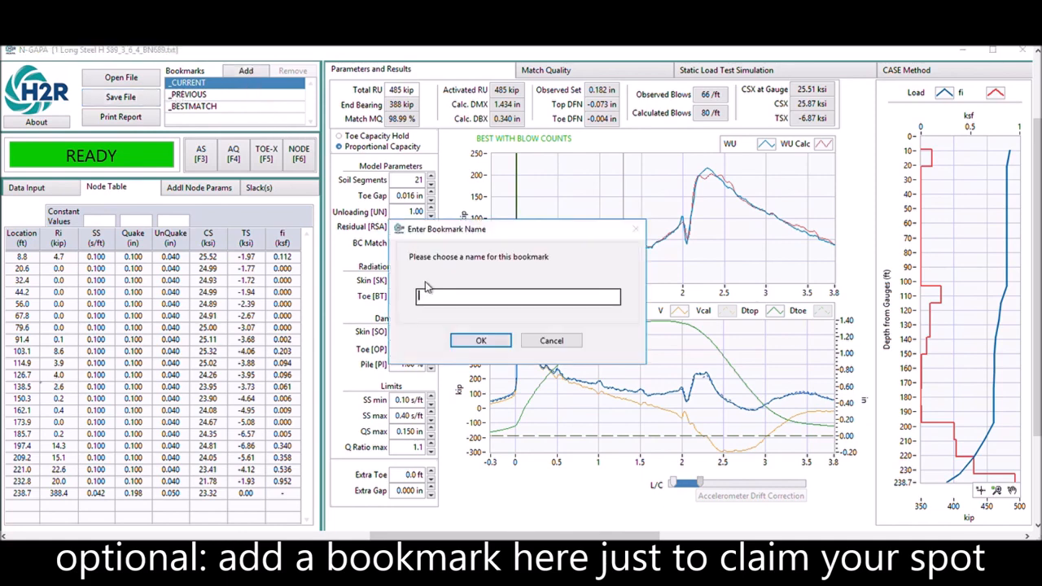
{"action": "key", "text": "Return"}
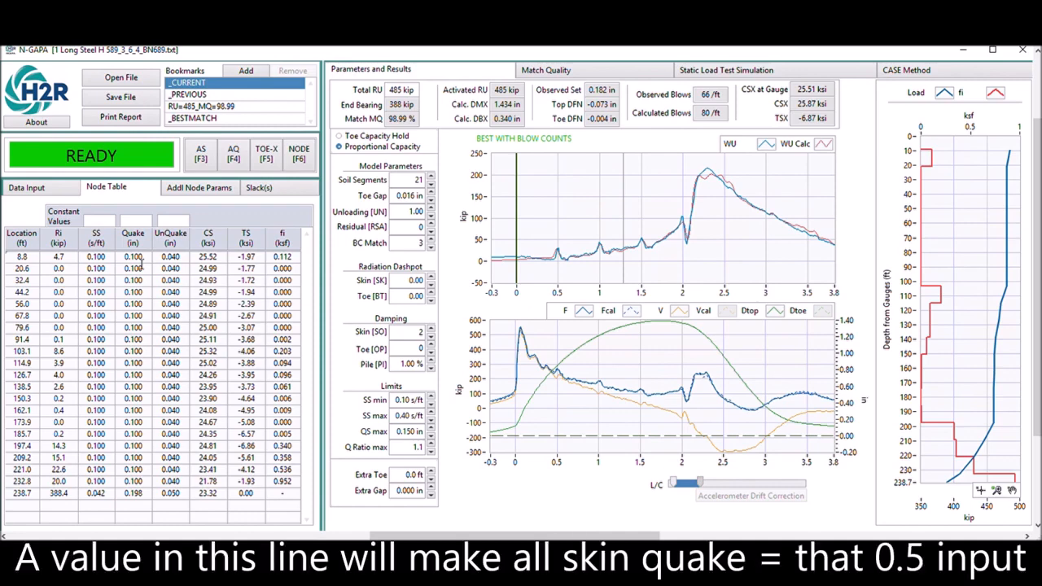
- Apply a constant skin quake of 0.050 in to all shaft nodes, reaching 99.00% match
{"action": "left_click", "coordinate": [136, 221]}
{"action": "type", "text": ".05"}
{"action": "key", "text": "Return"}
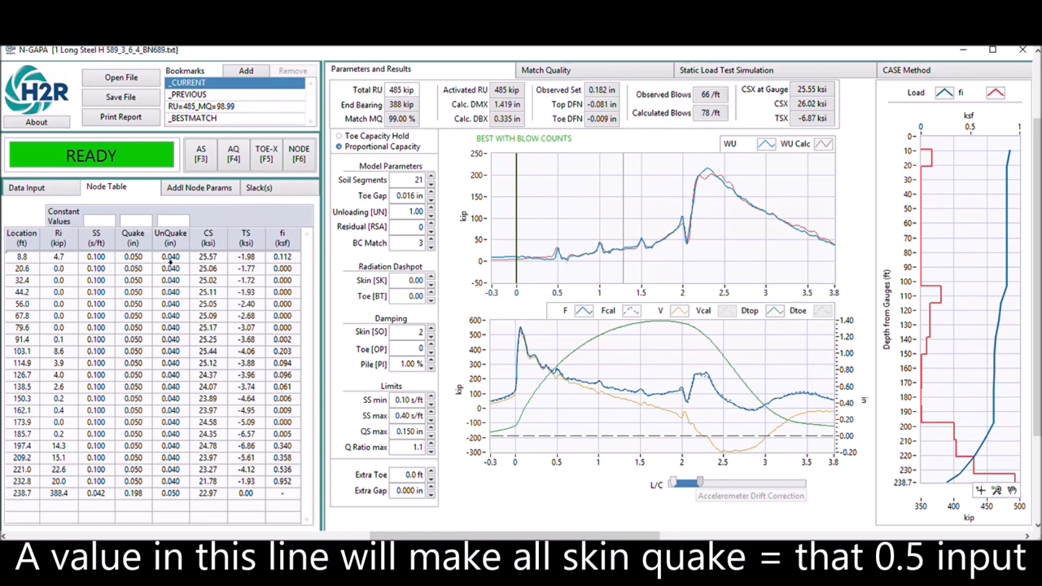
- Optimise shaft damping SS for all elements to 0.111 s/ft via F6, after one reverted attempt
{"action": "left_click", "coordinate": [96, 257]}
{"action": "key", "text": "F6"}
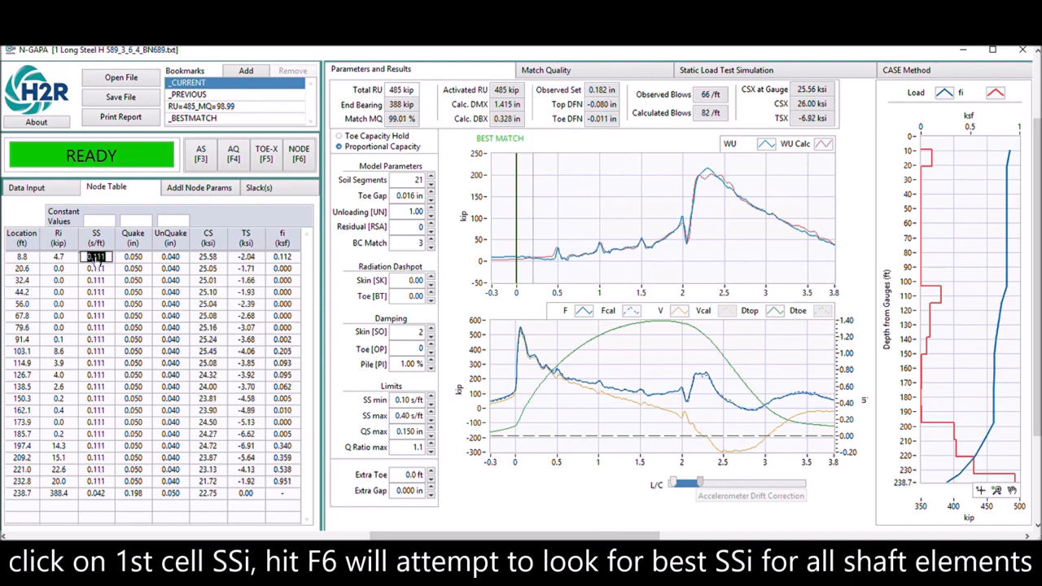
{"action": "key", "text": "Escape"}
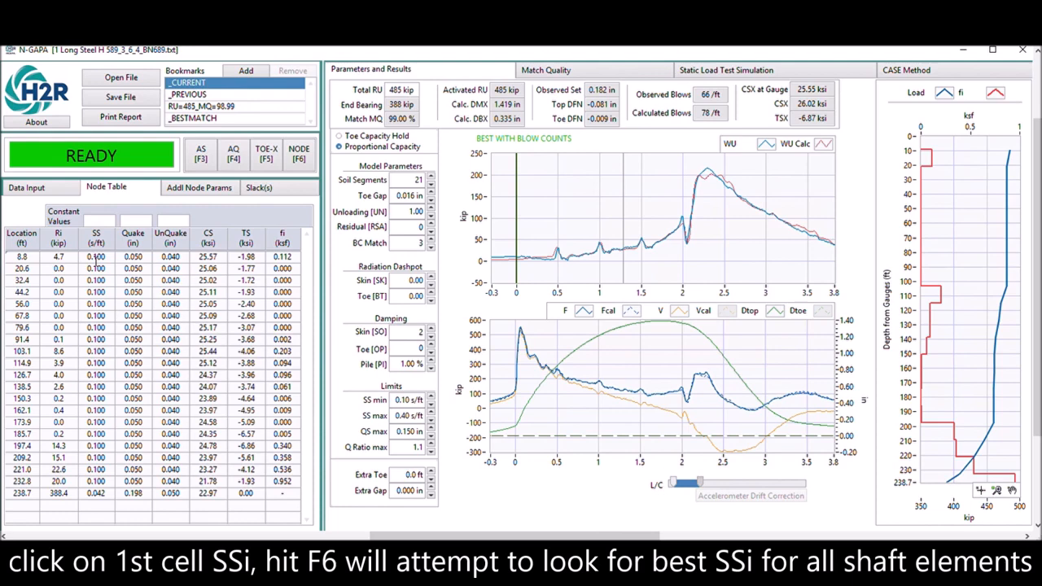
{"action": "left_click", "coordinate": [96, 256]}
{"action": "key", "text": "F6"}
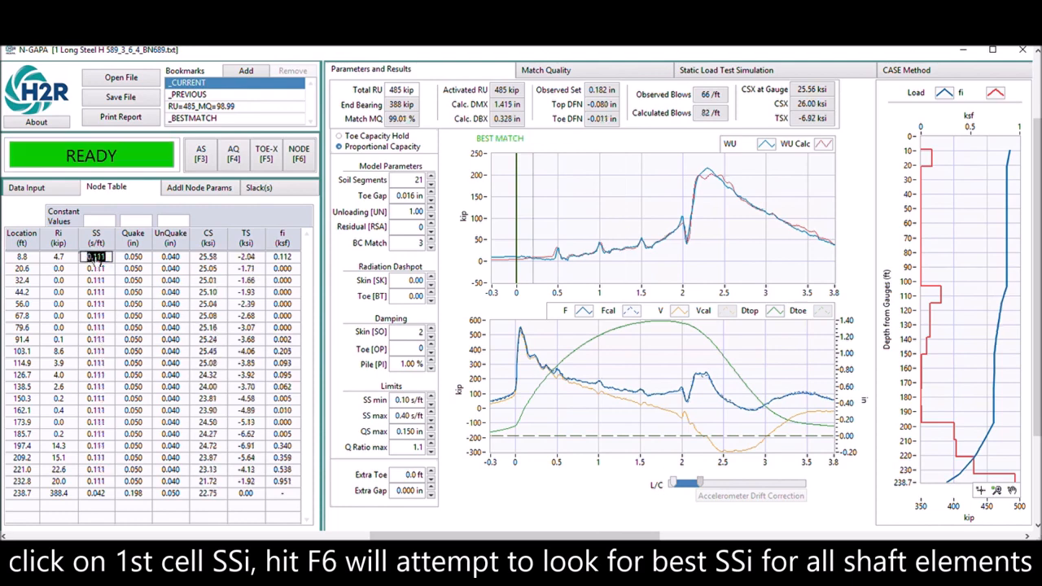
- Optimise the toe resistance (398.7 kip), toe quake (0.209 in) and toe UnQuake individually, reaching 99.06% match
{"action": "left_click", "coordinate": [72, 494]}
{"action": "key", "text": "F6"}
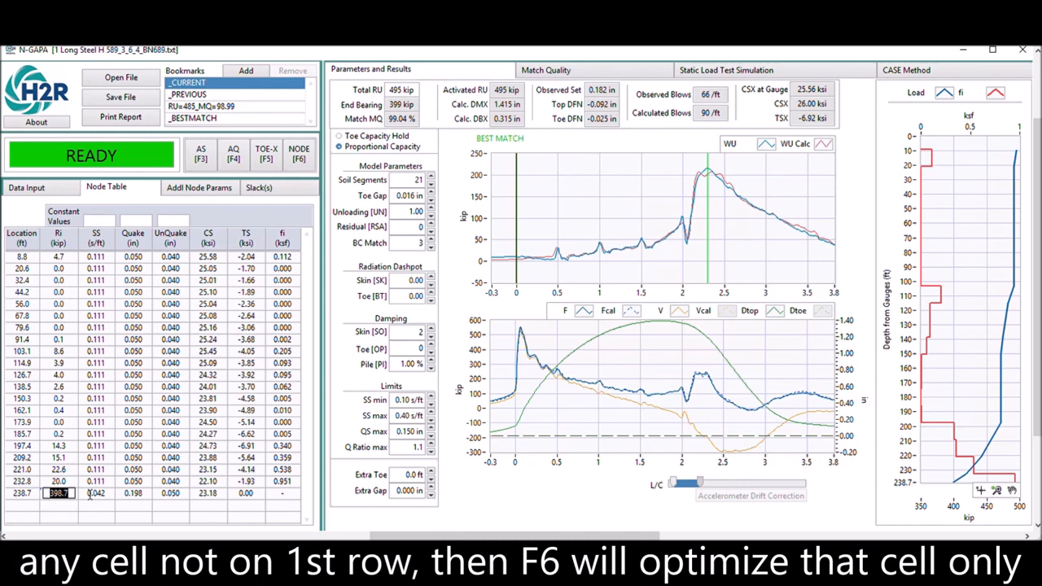
{"action": "left_click", "coordinate": [132, 494]}
{"action": "key", "text": "F6"}
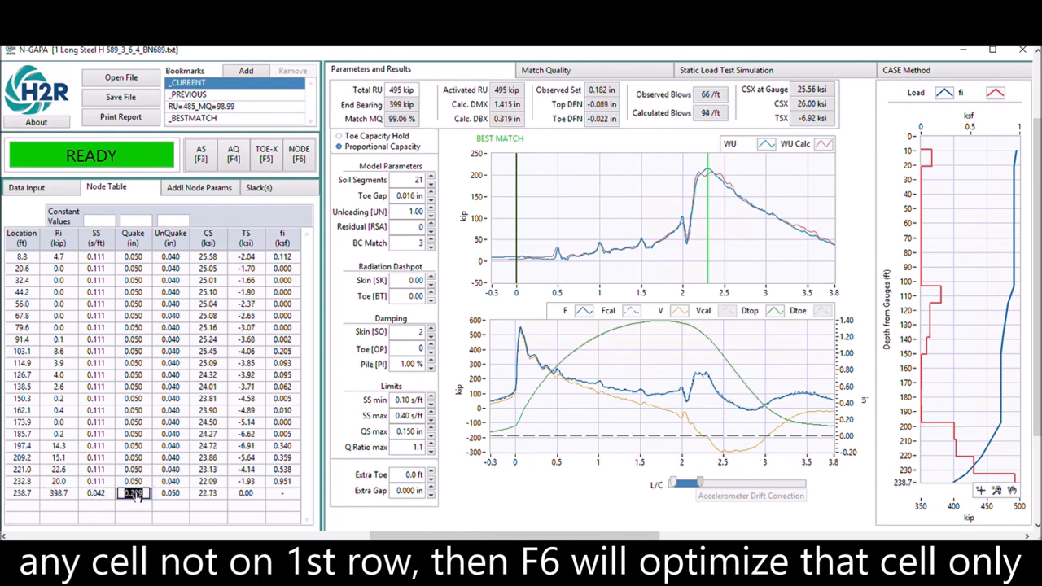
{"action": "left_click", "coordinate": [170, 494]}
{"action": "key", "text": "F6"}
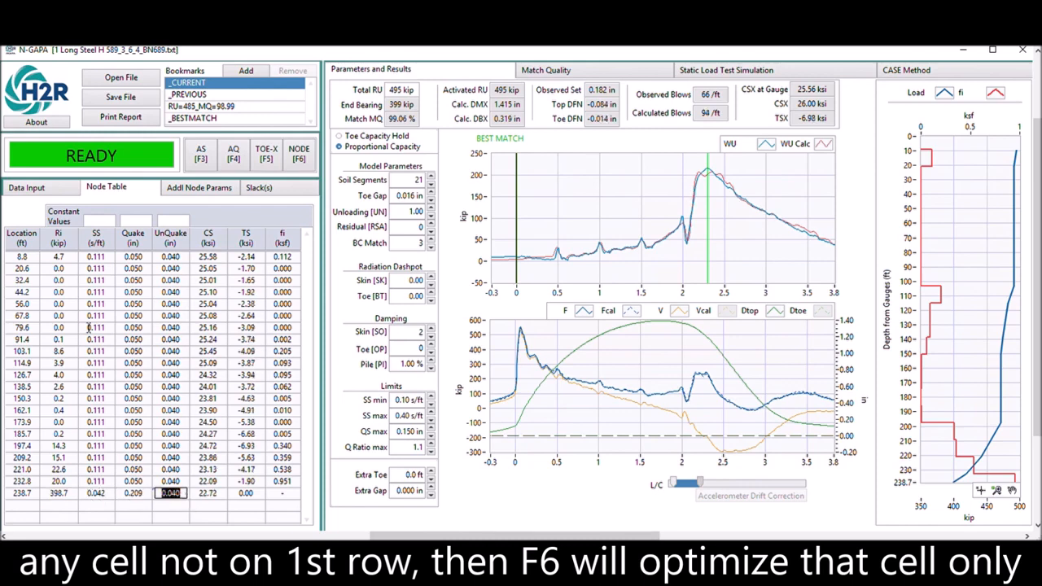